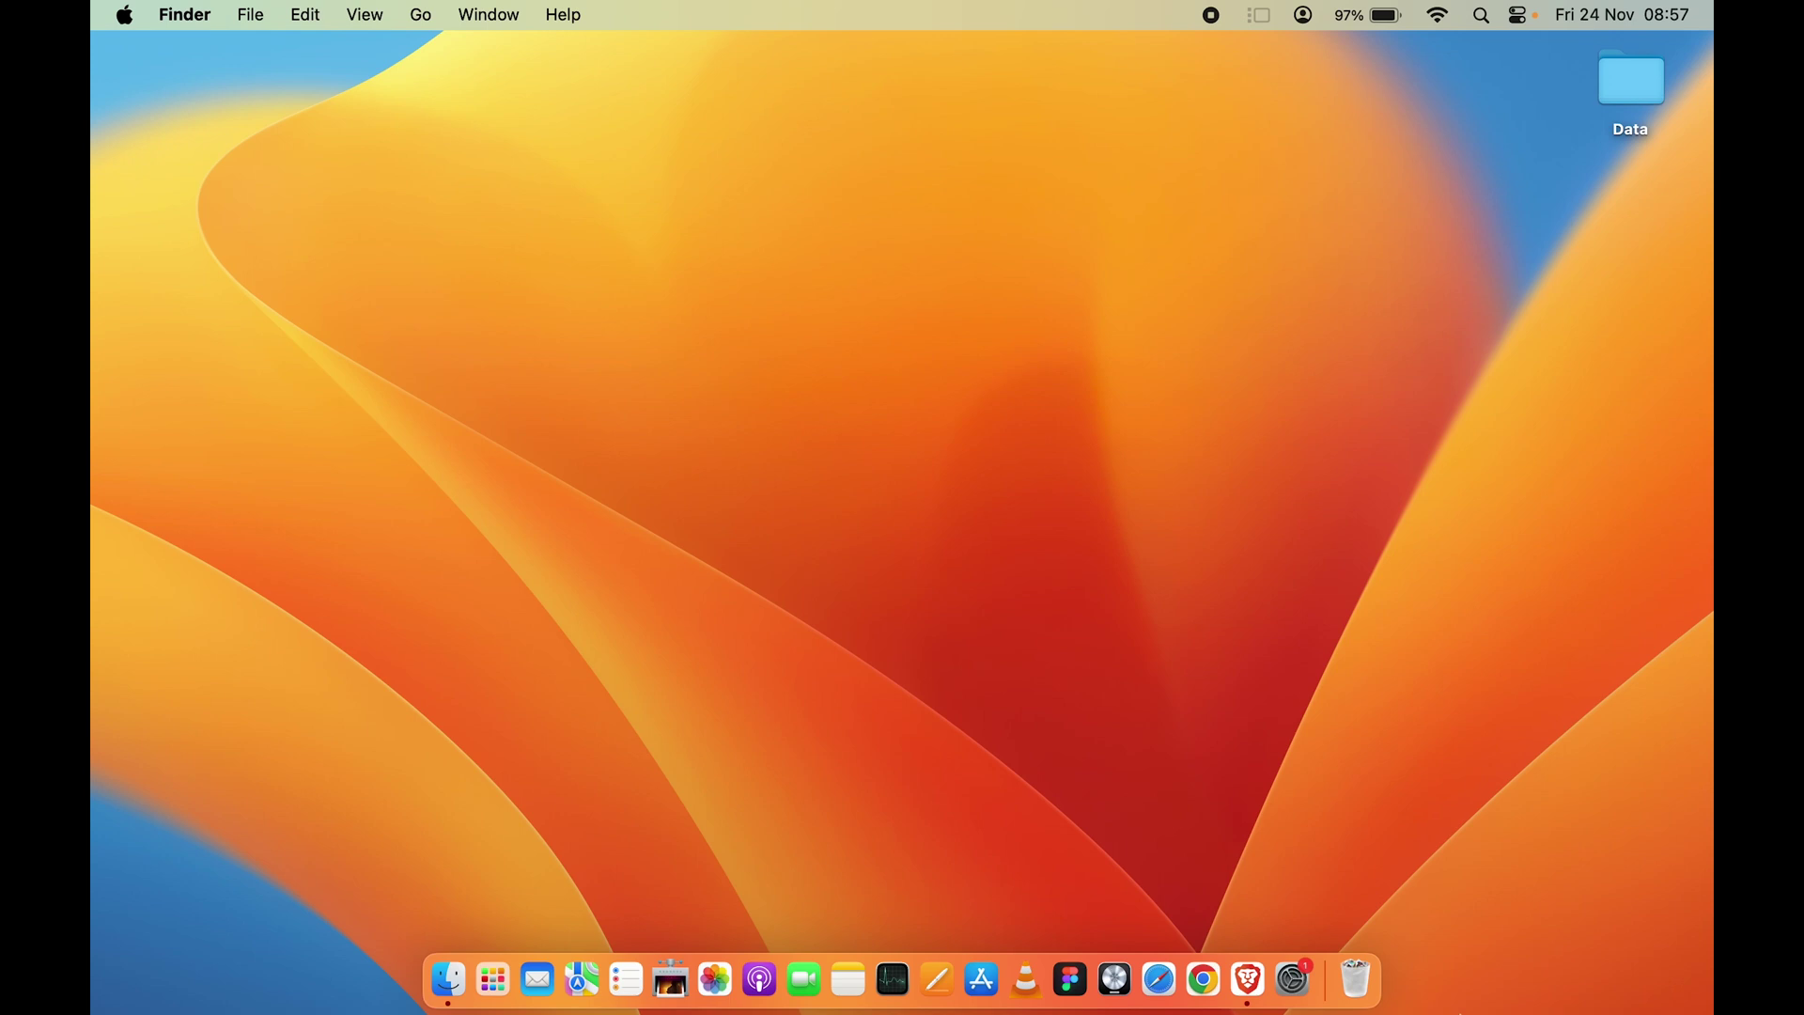
Launch Pages and create a new Untitled document from the Blank template
click(946, 991)
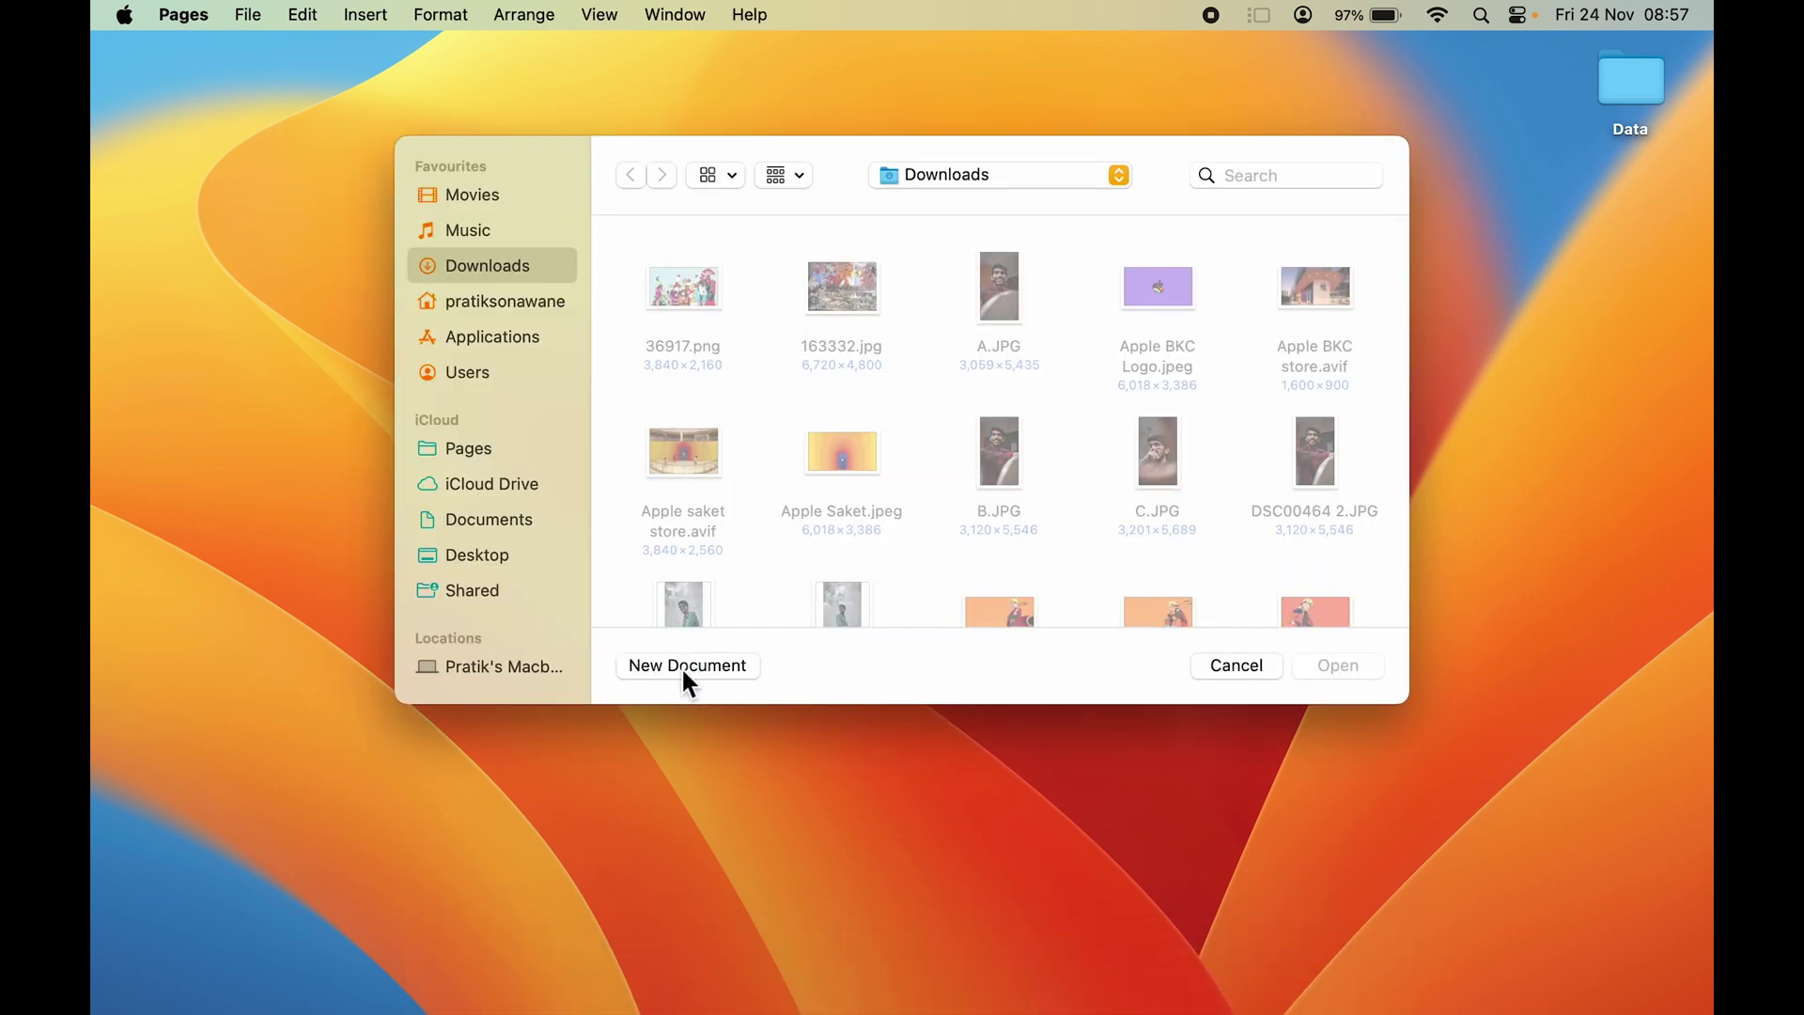
click(707, 671)
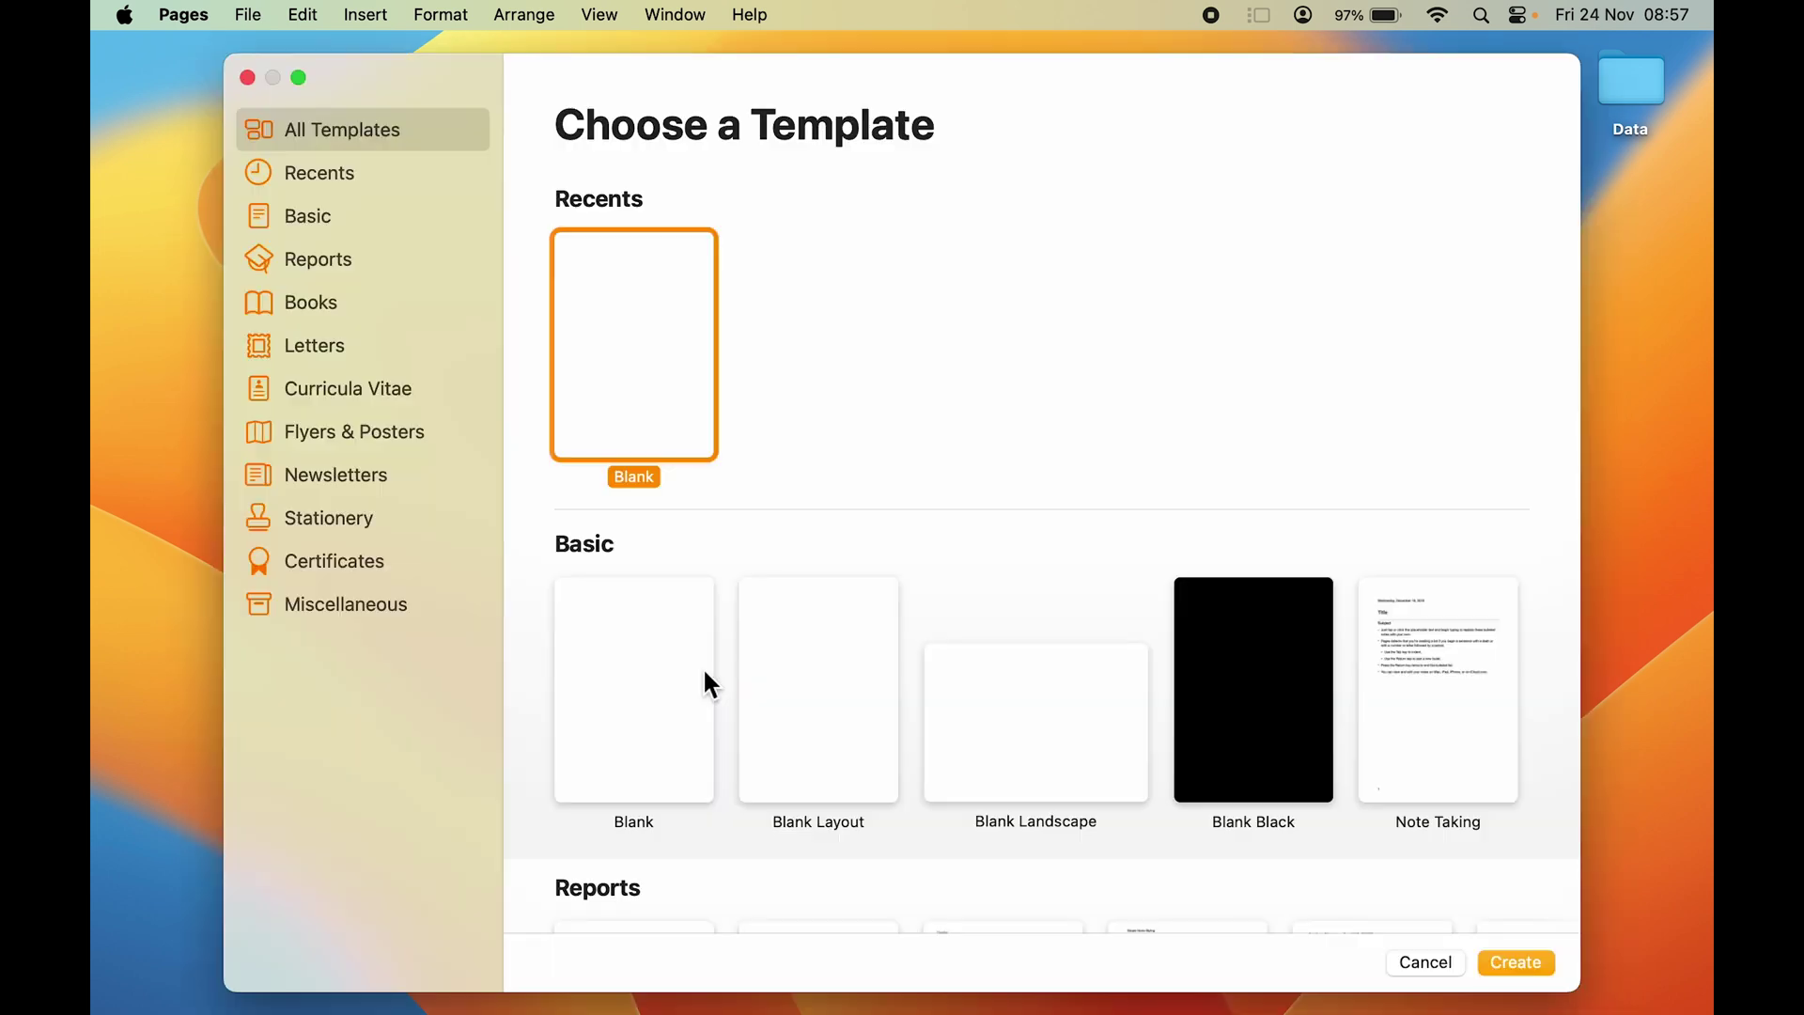
scroll(855, 404, down, 3)
scroll(856, 398, up, 3)
scroll(856, 399, down, 6)
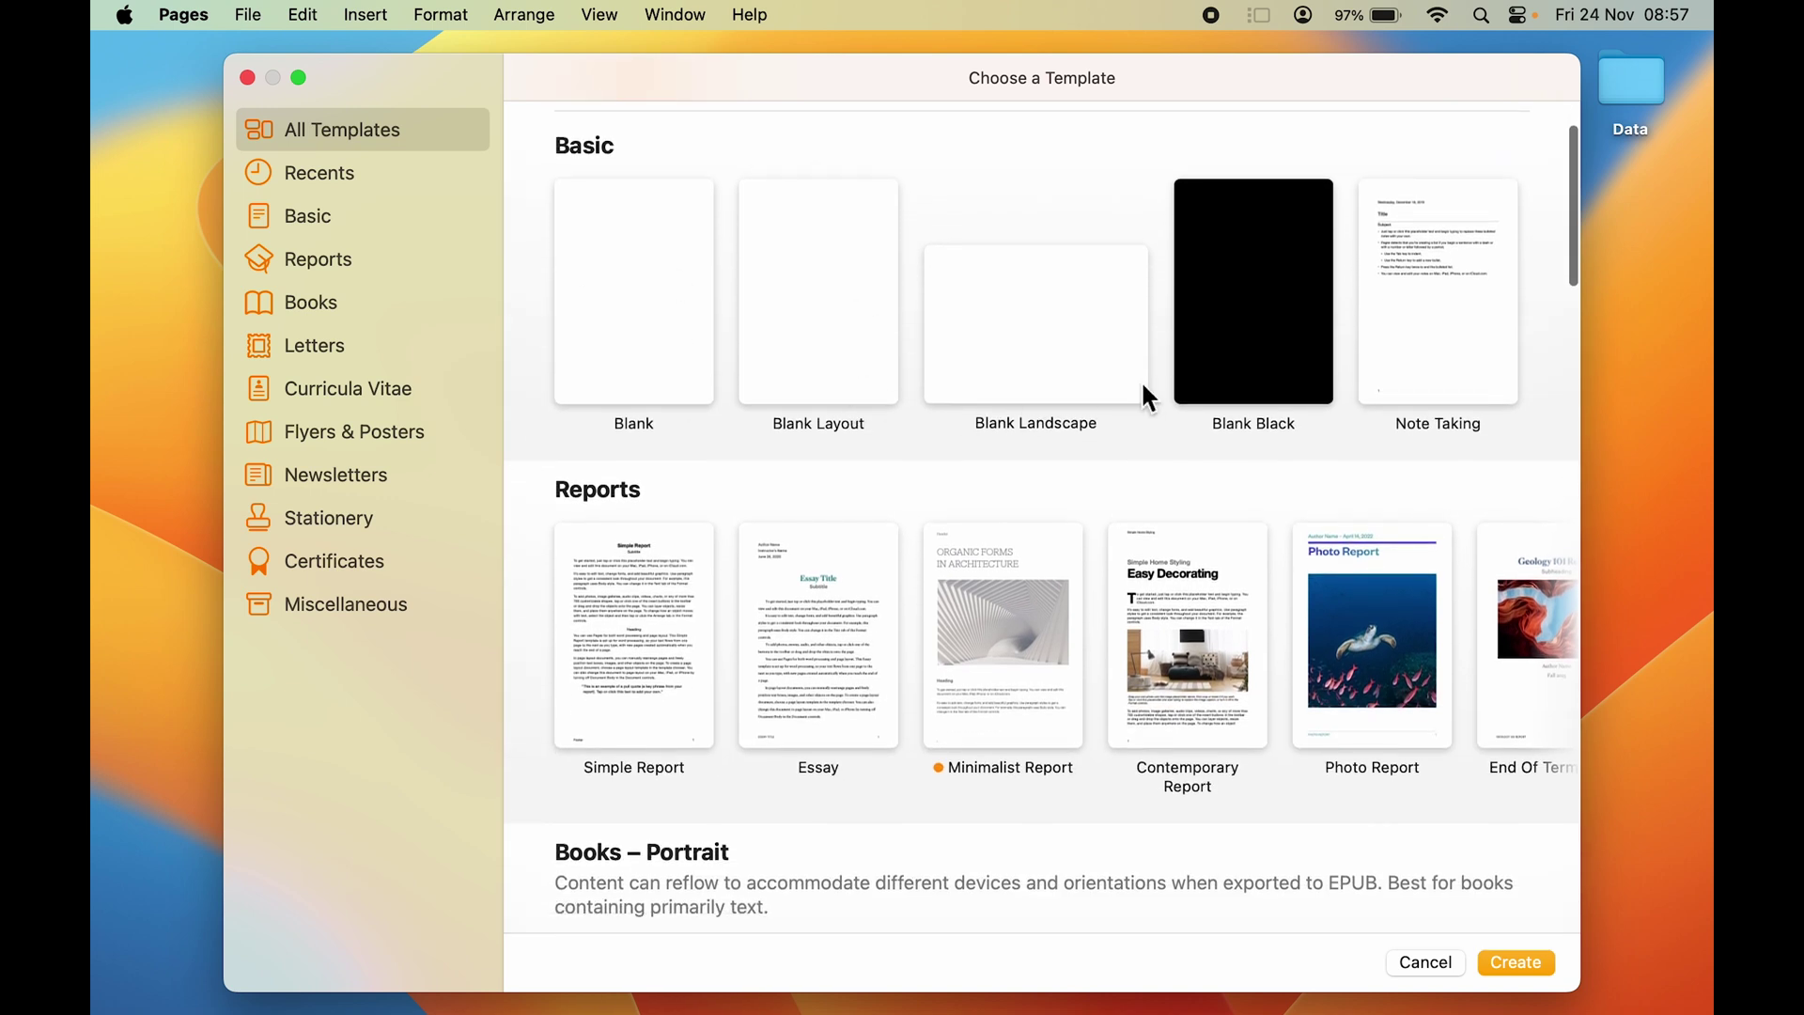
click(616, 317)
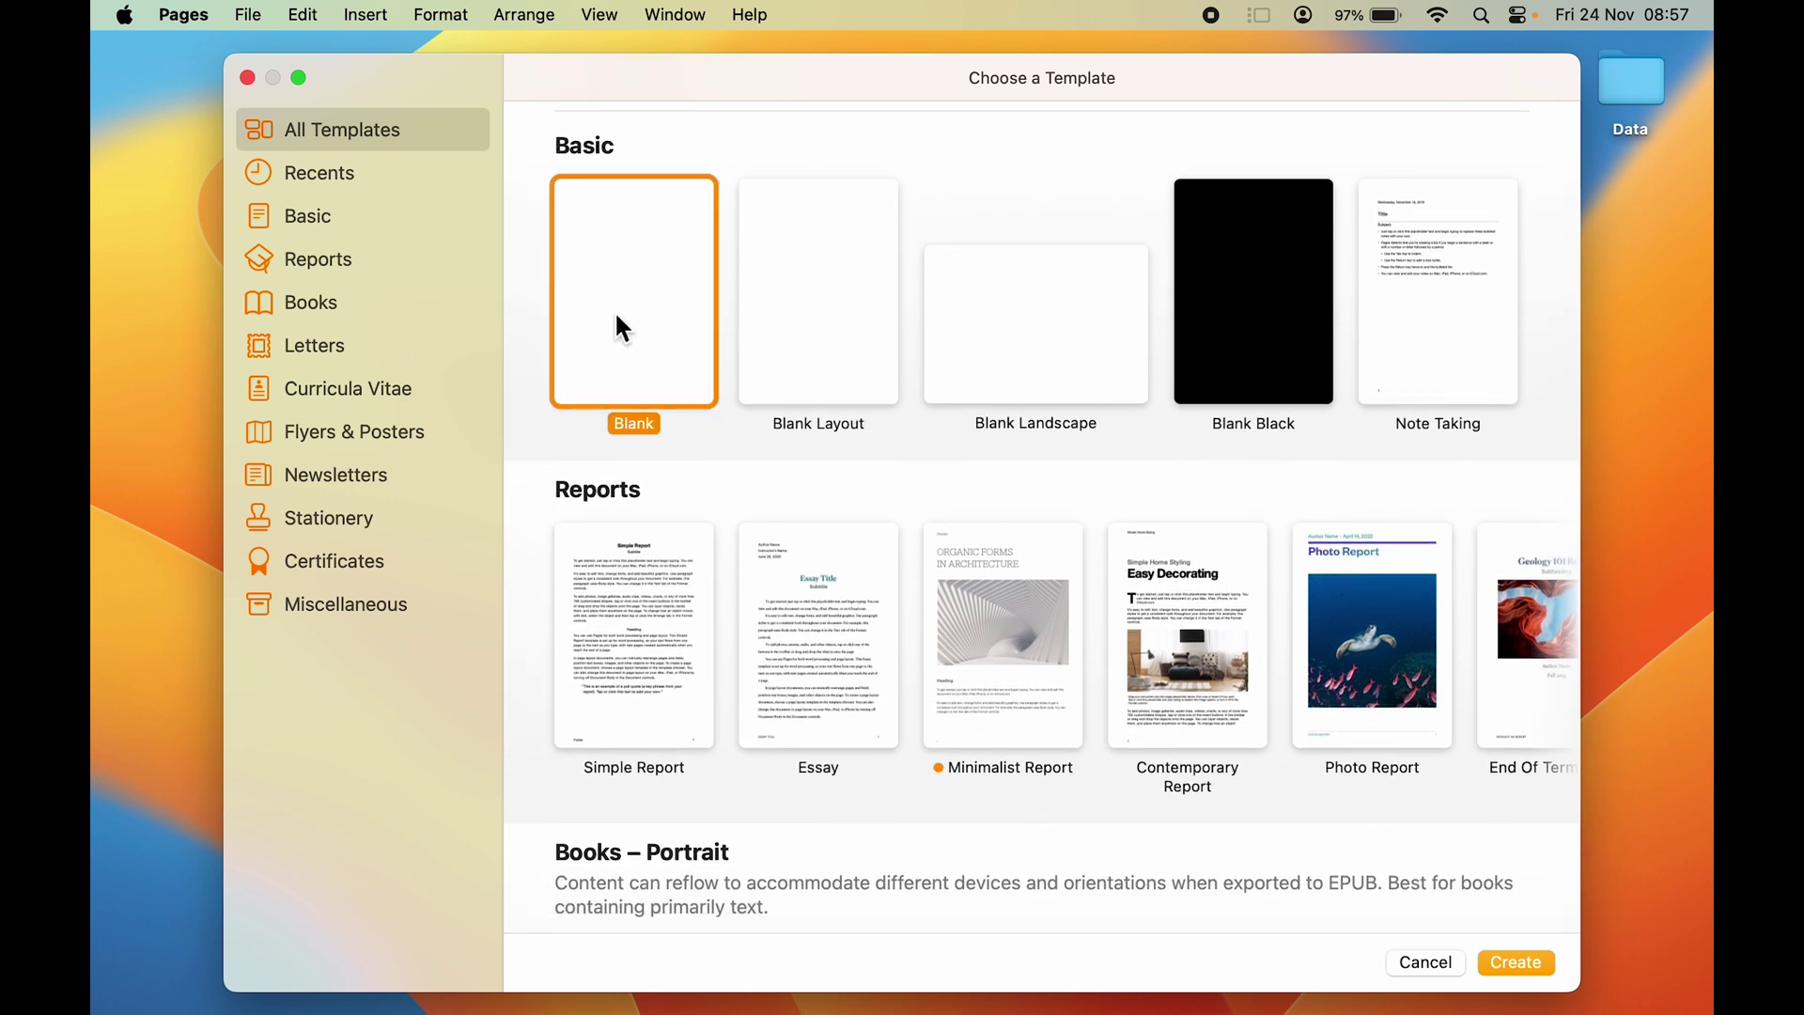
click(1537, 973)
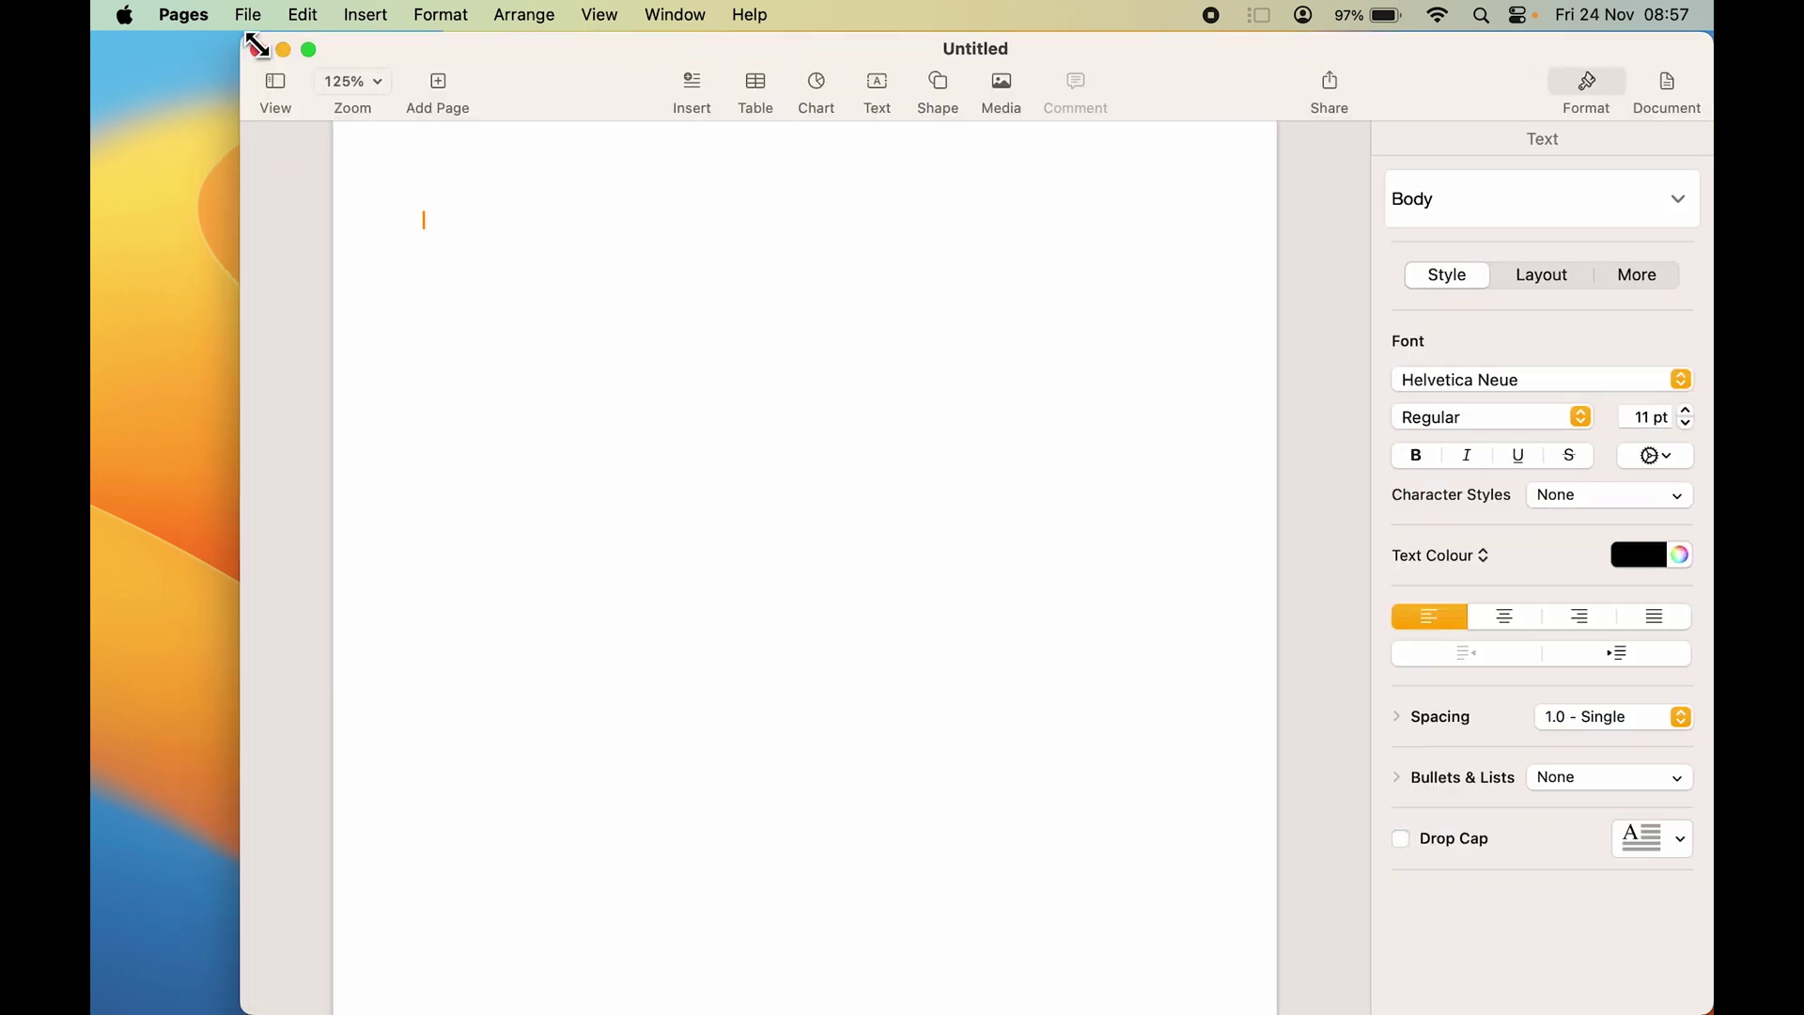
Maximise the document window and paste 'House of Tech English' on the first line
double_click(250, 43)
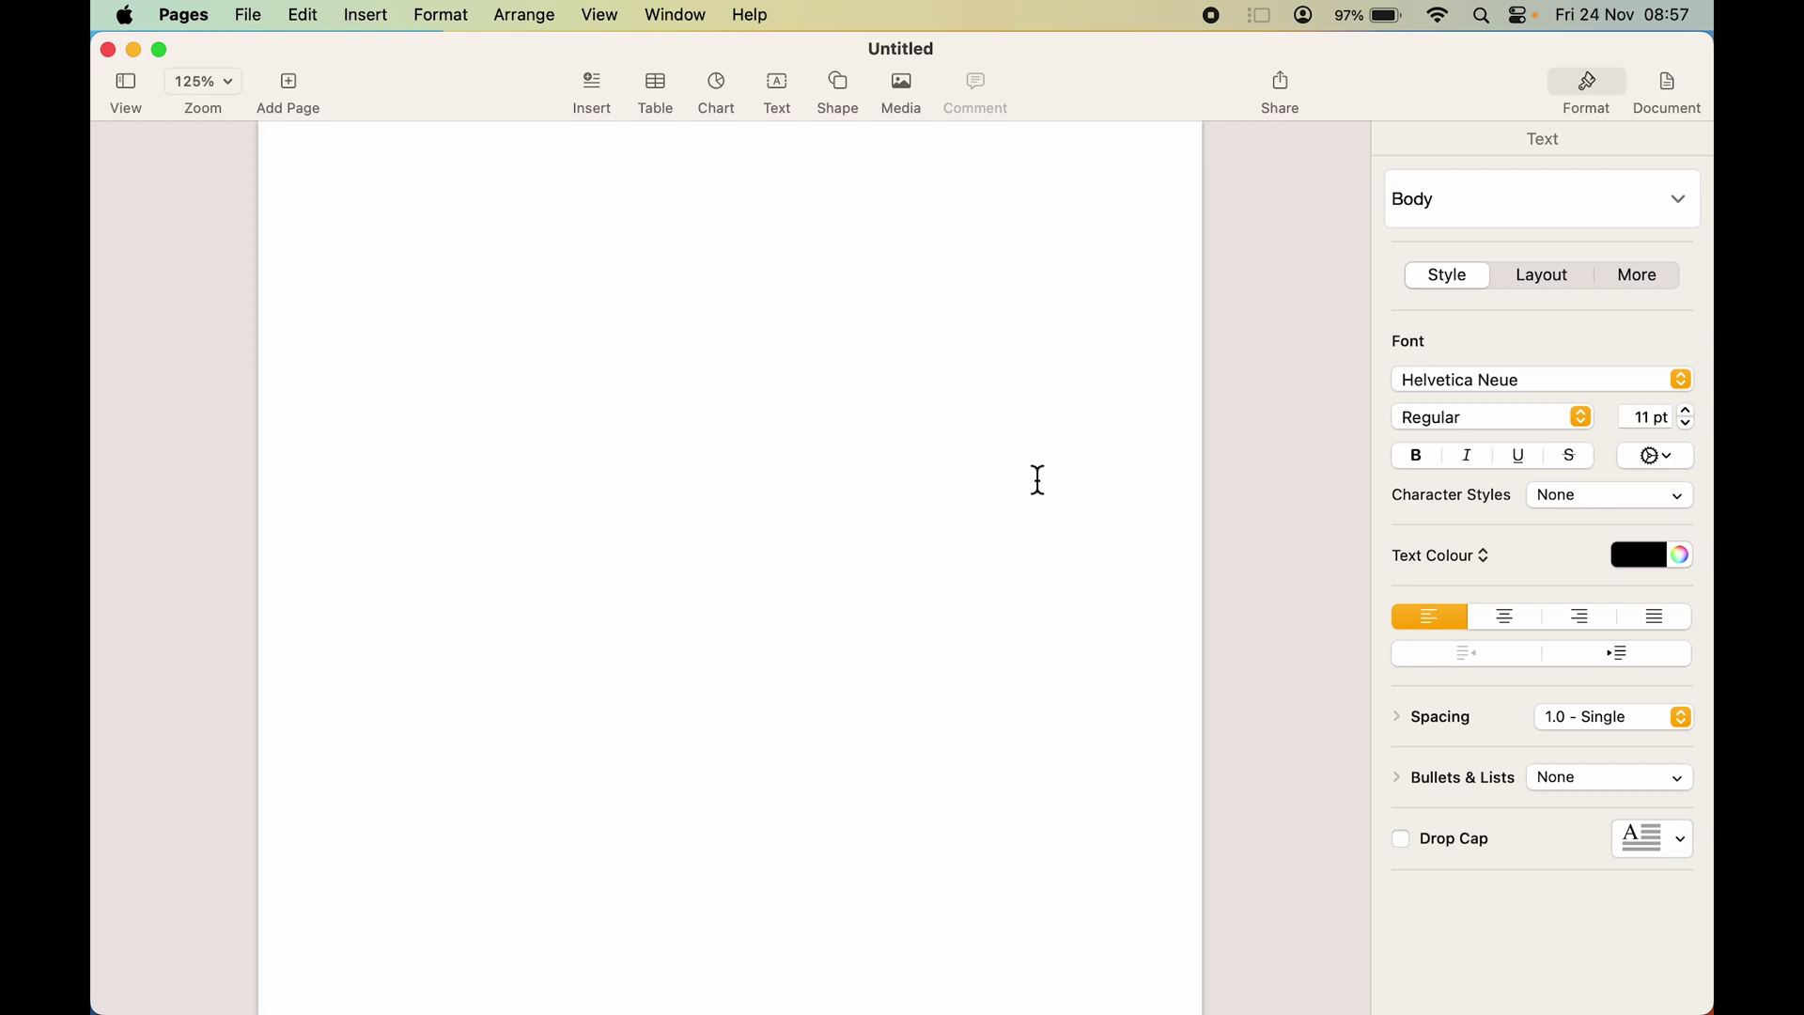
text(House of Tech English)
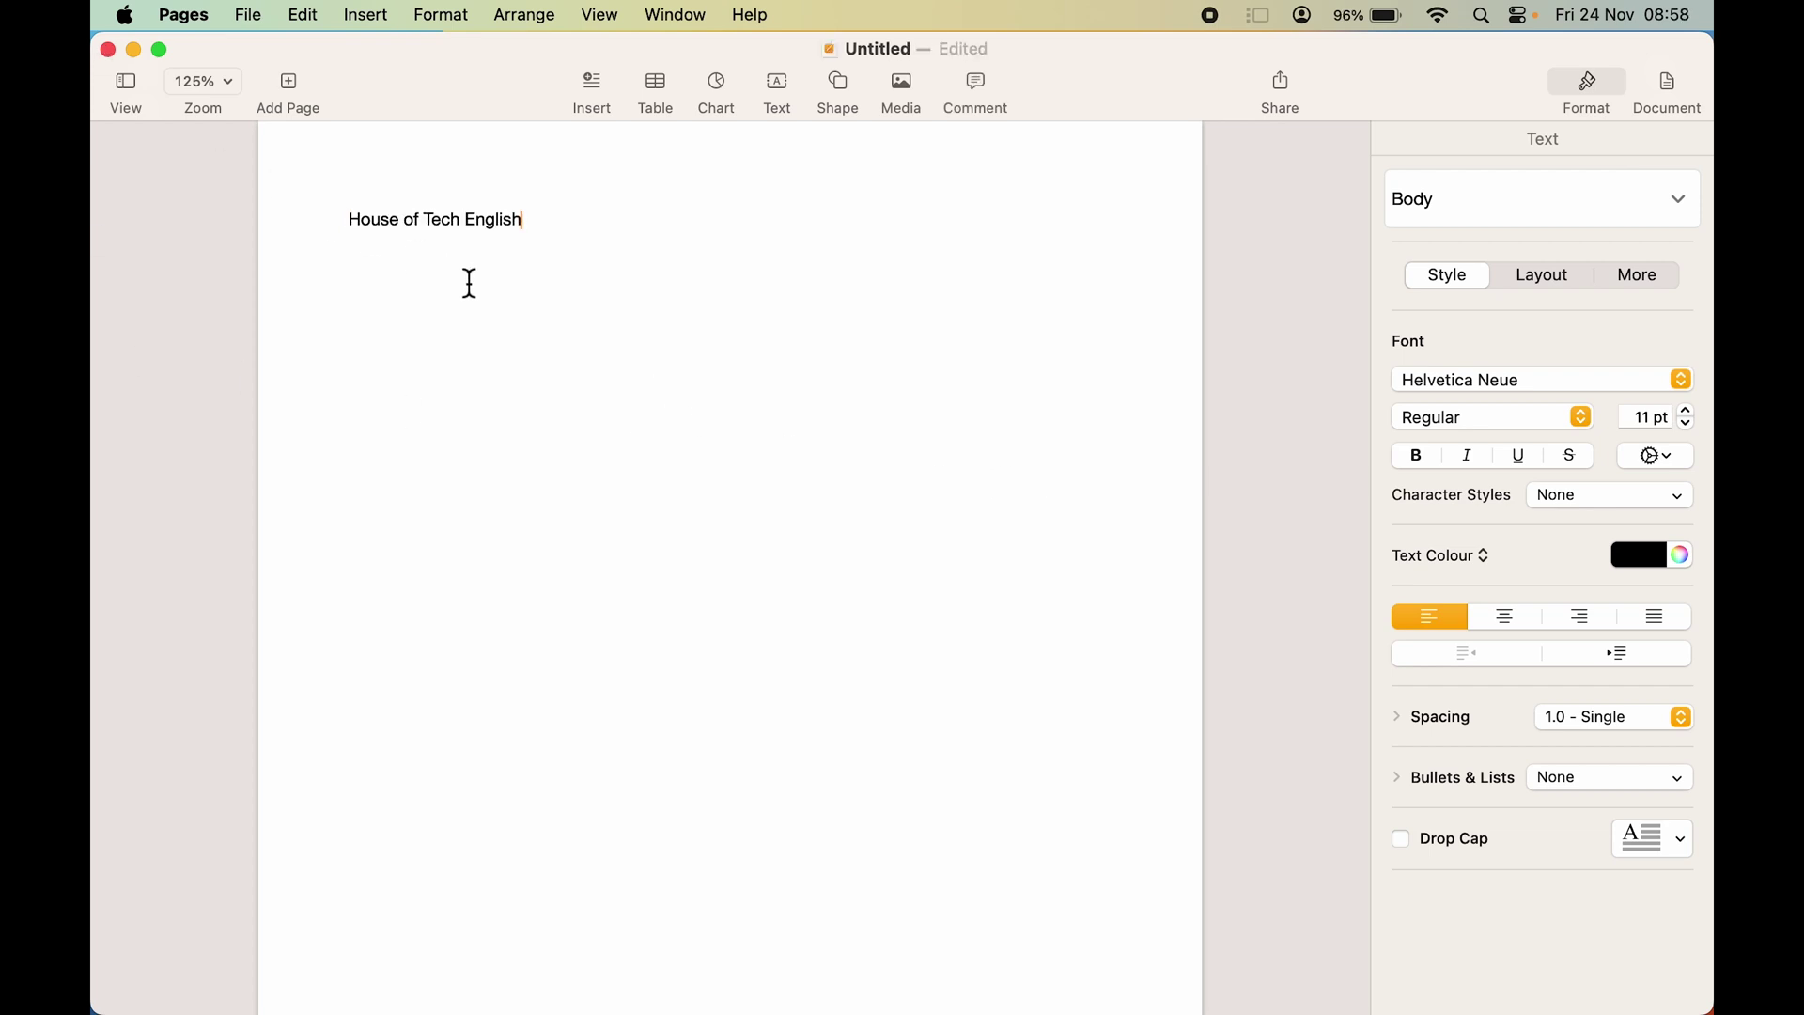
Format the 'House of Tech English' line as bold, 30 pt and centre-aligned
triple_click(438, 224)
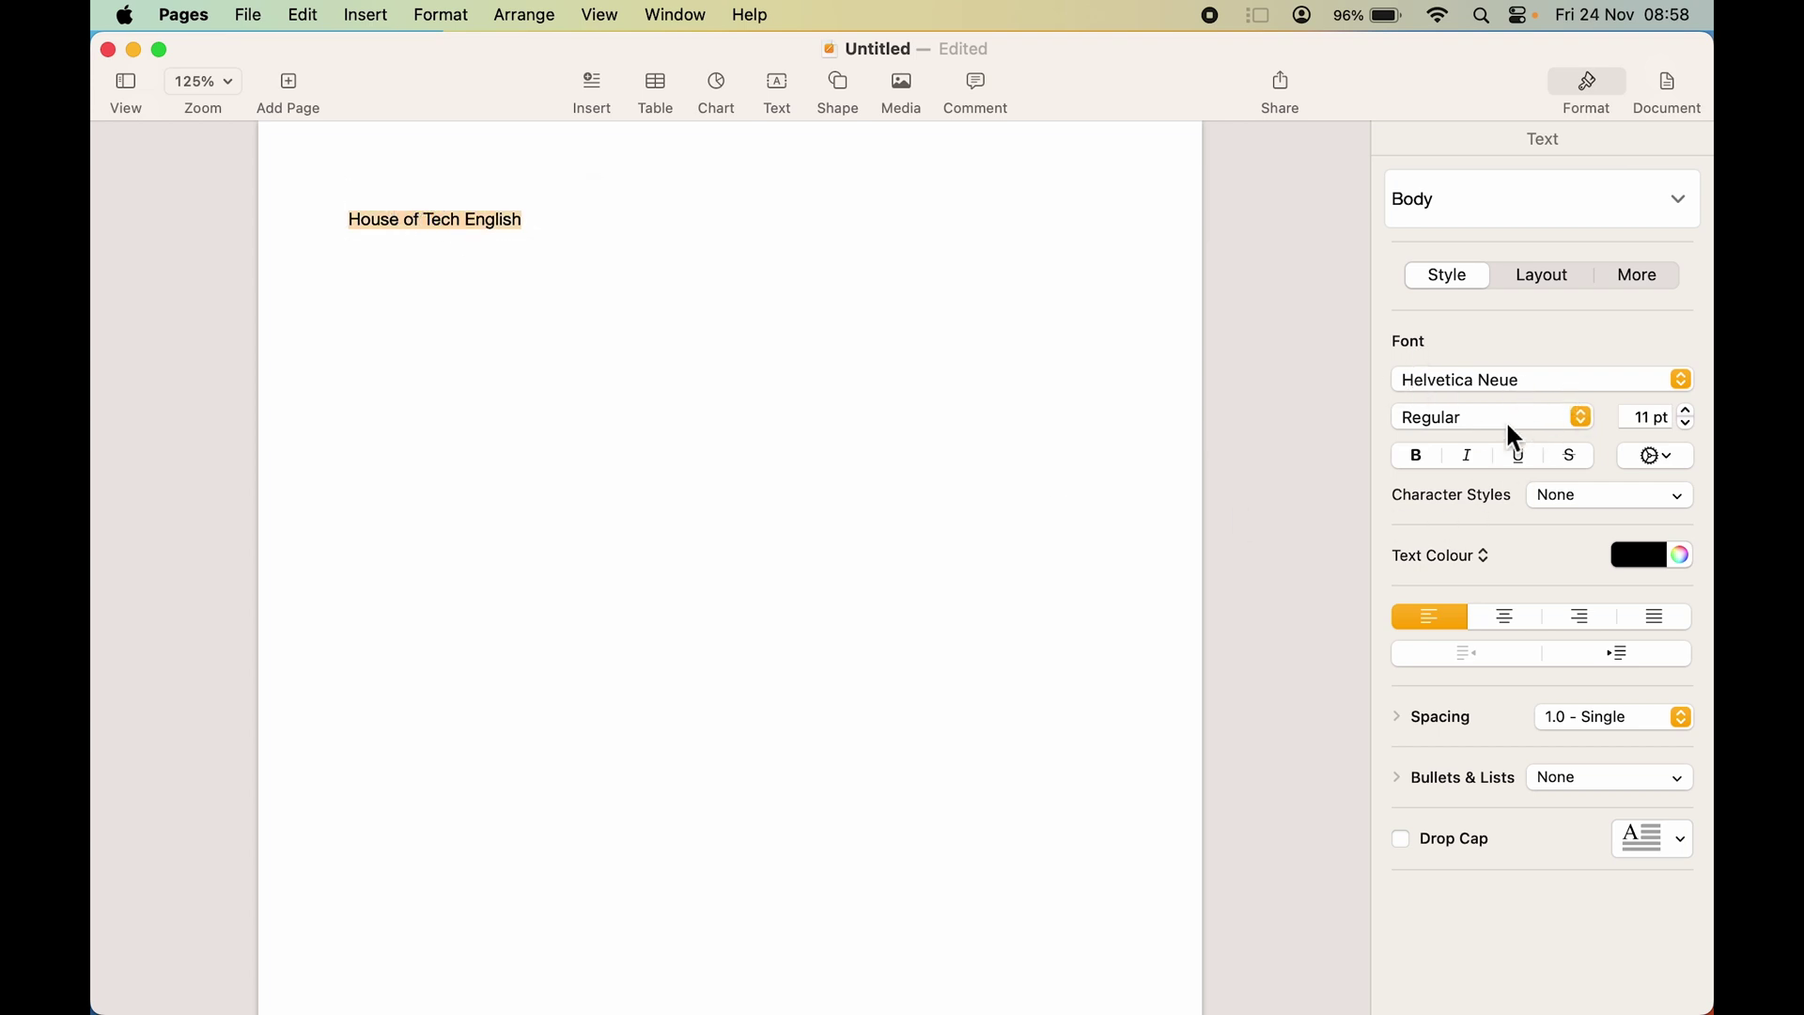
click(1419, 460)
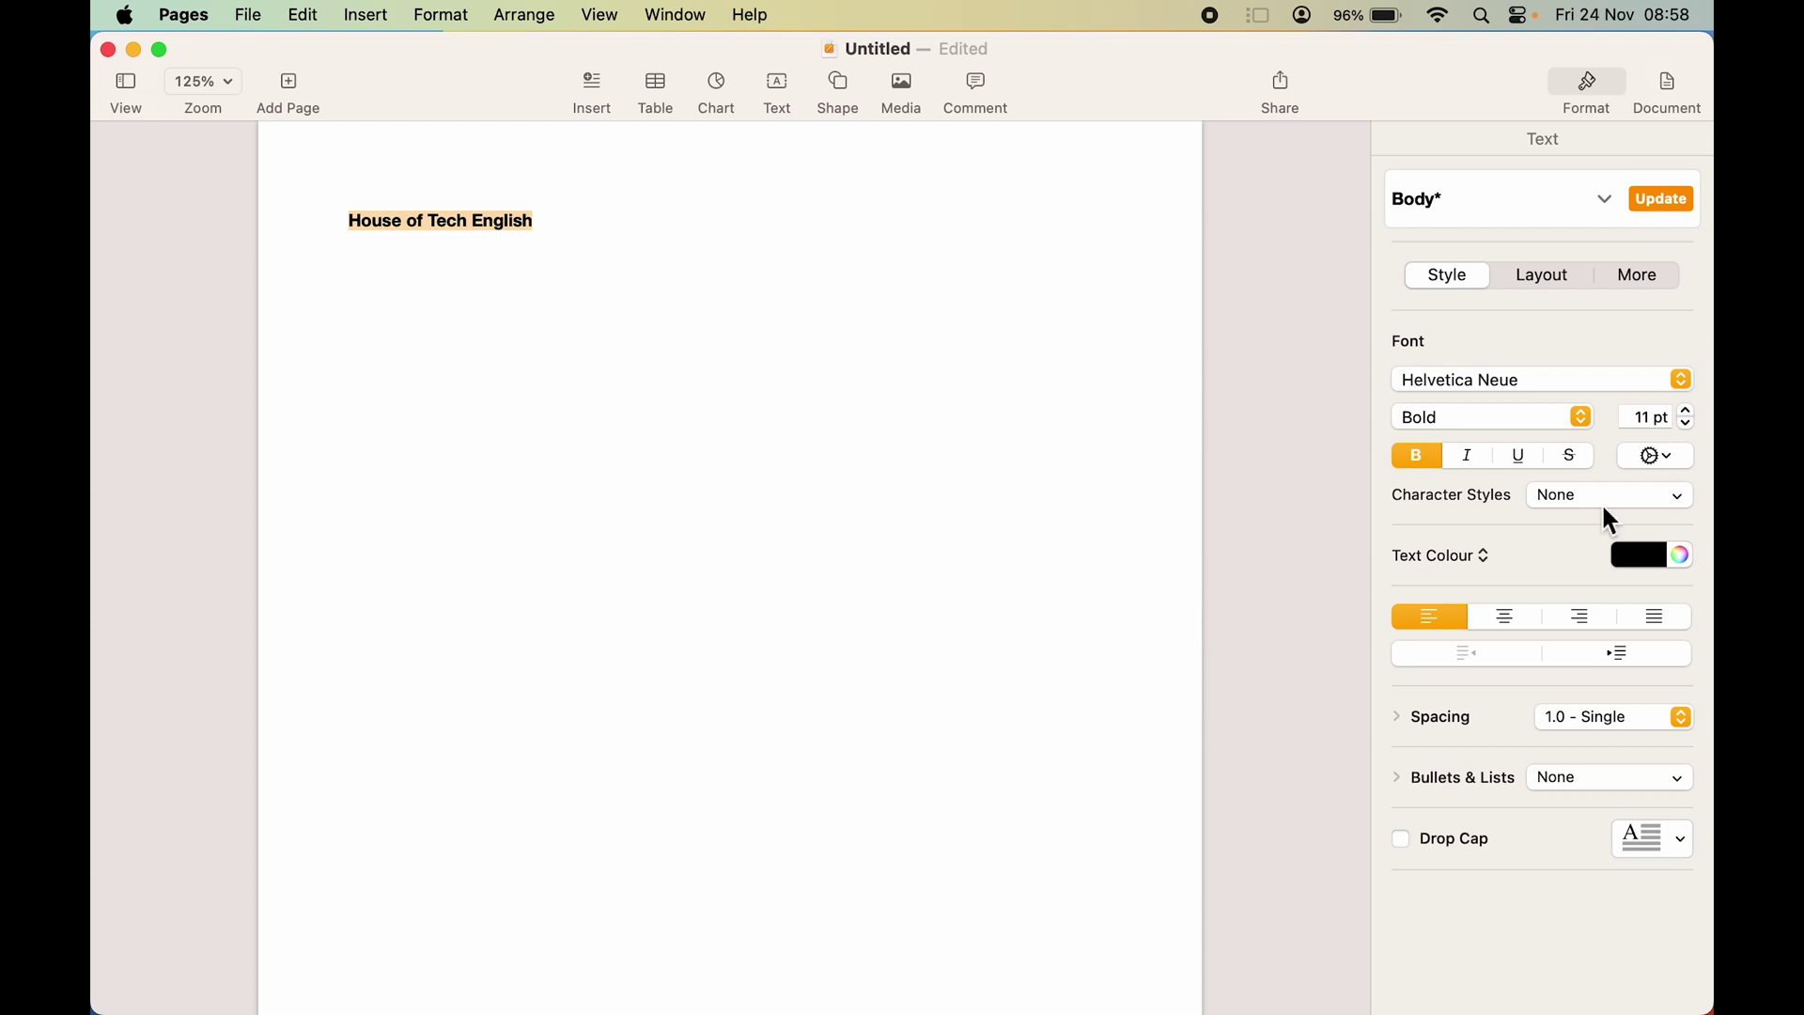
click(1644, 419)
double_click(1644, 419)
text(30)
key(Return)
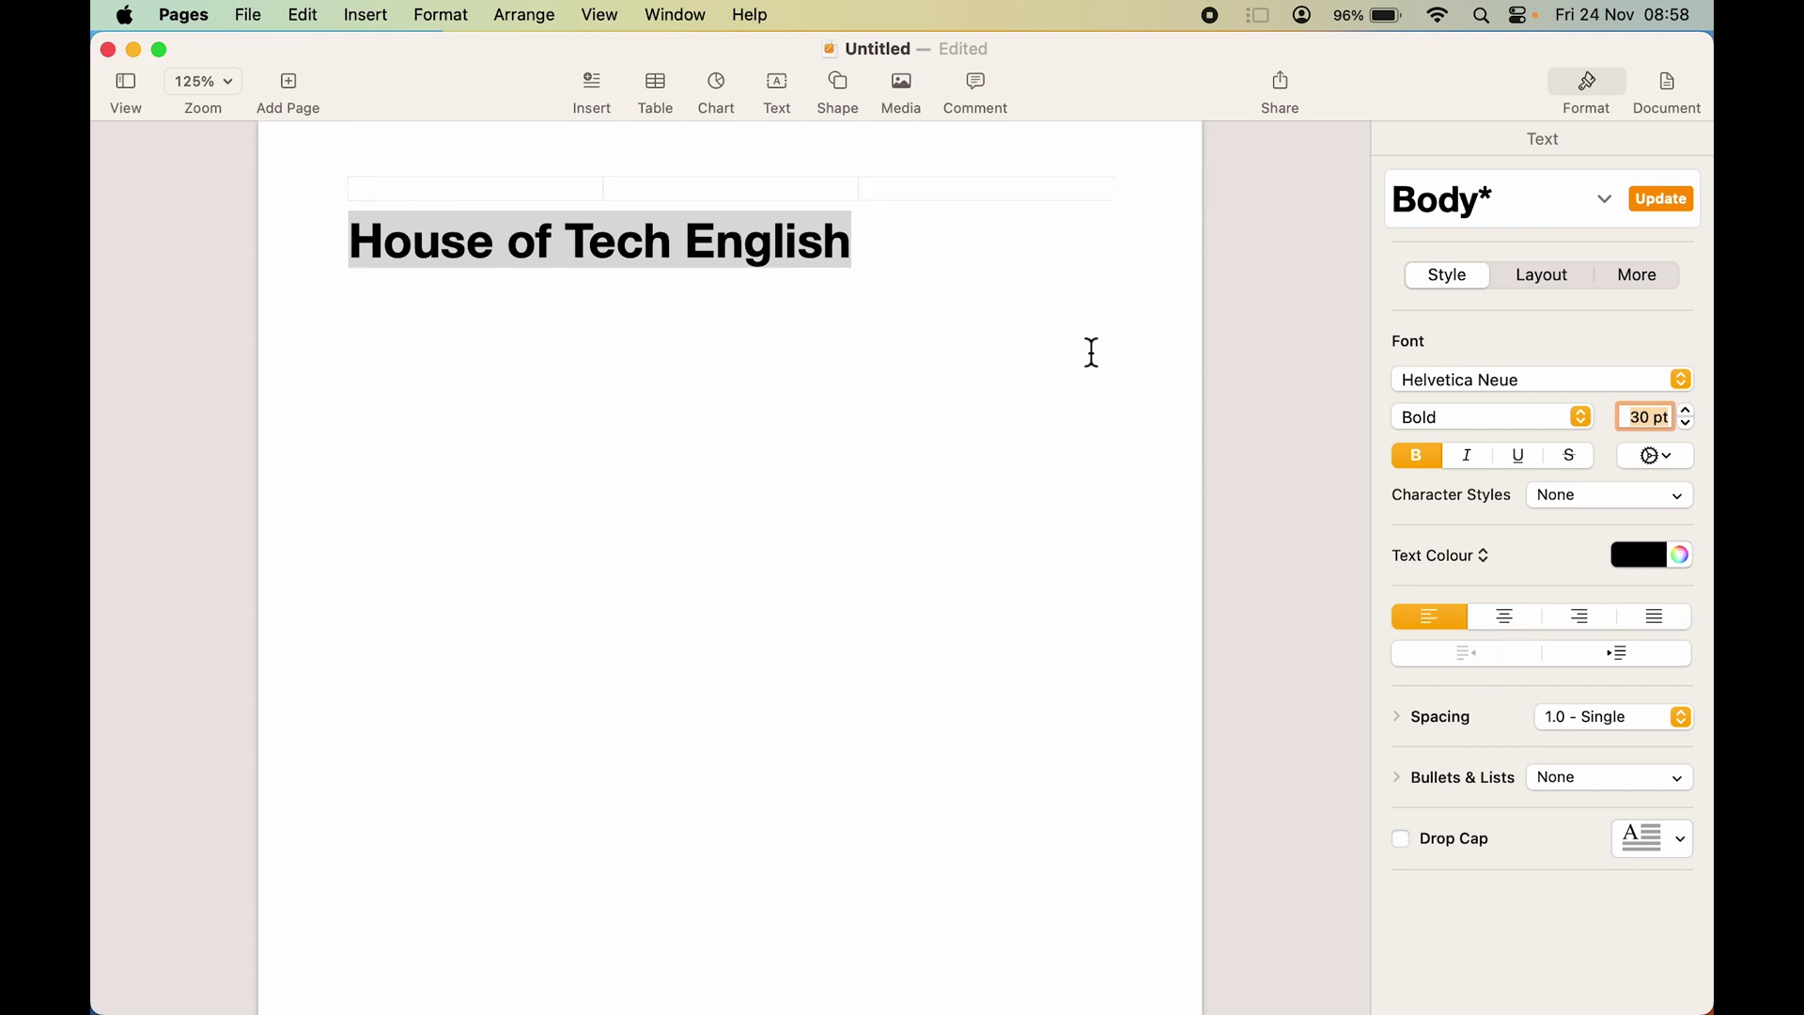
click(1510, 618)
key(Return)
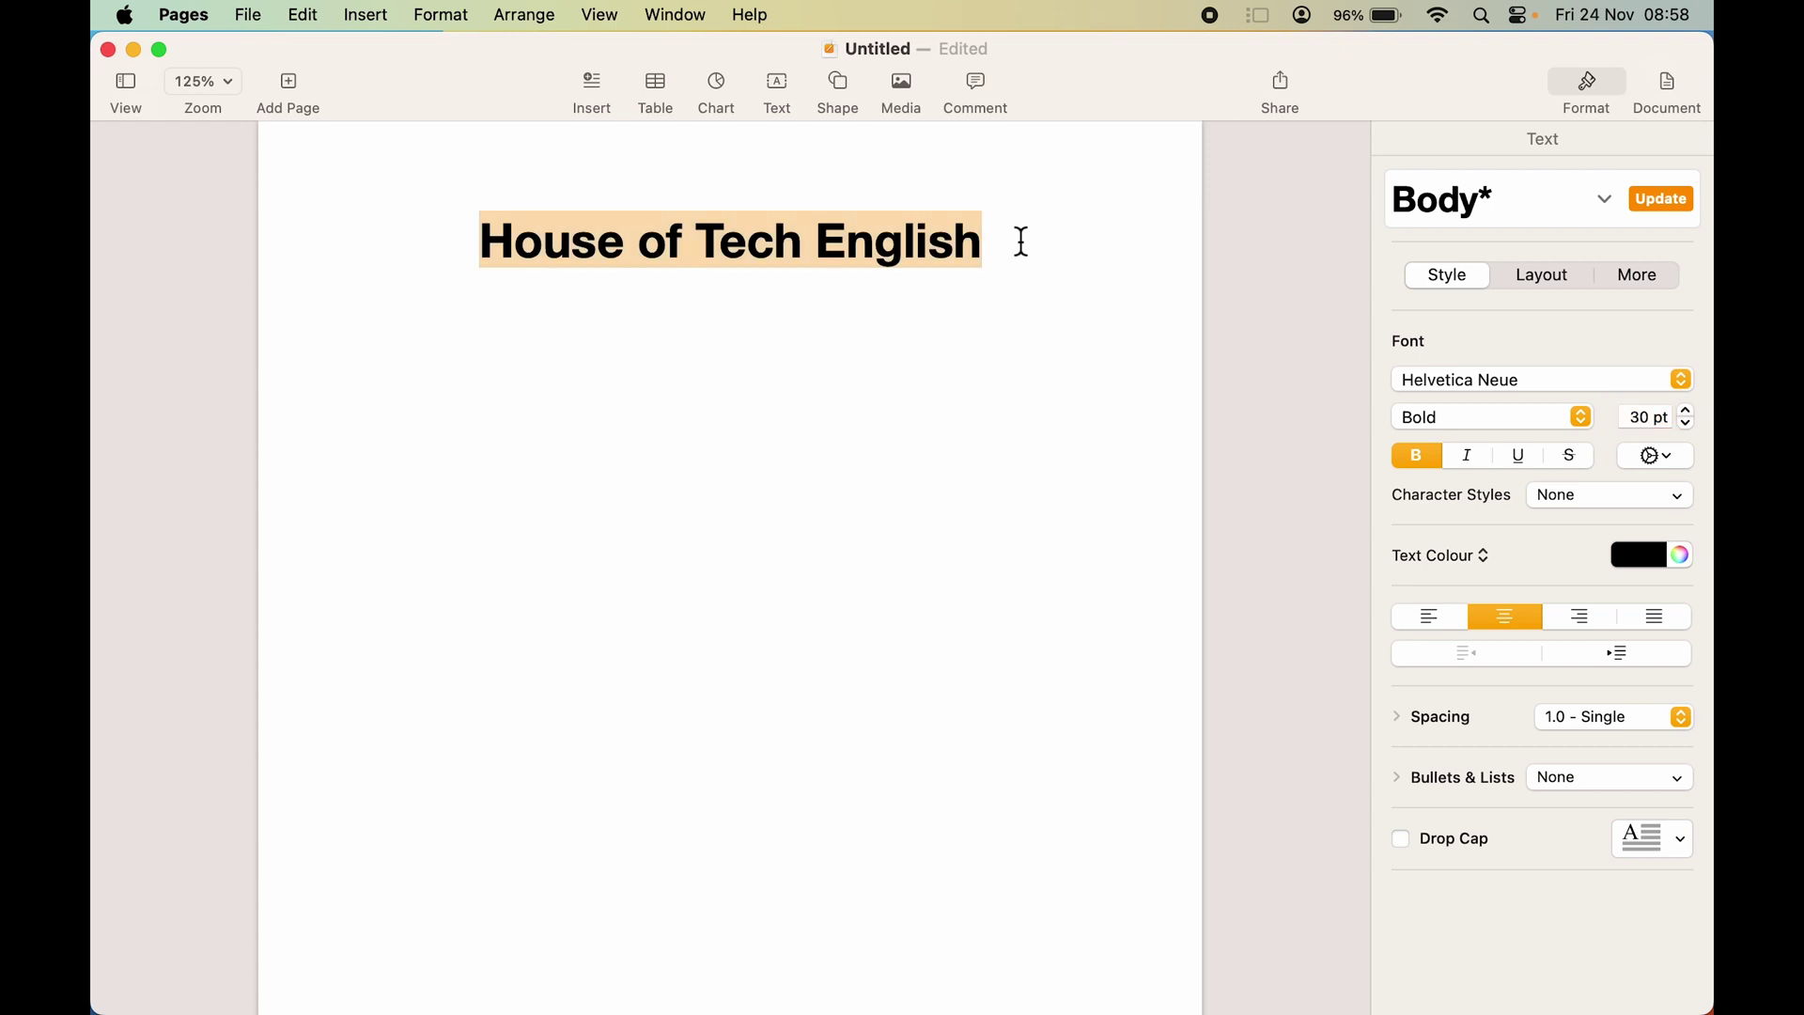
click(1016, 264)
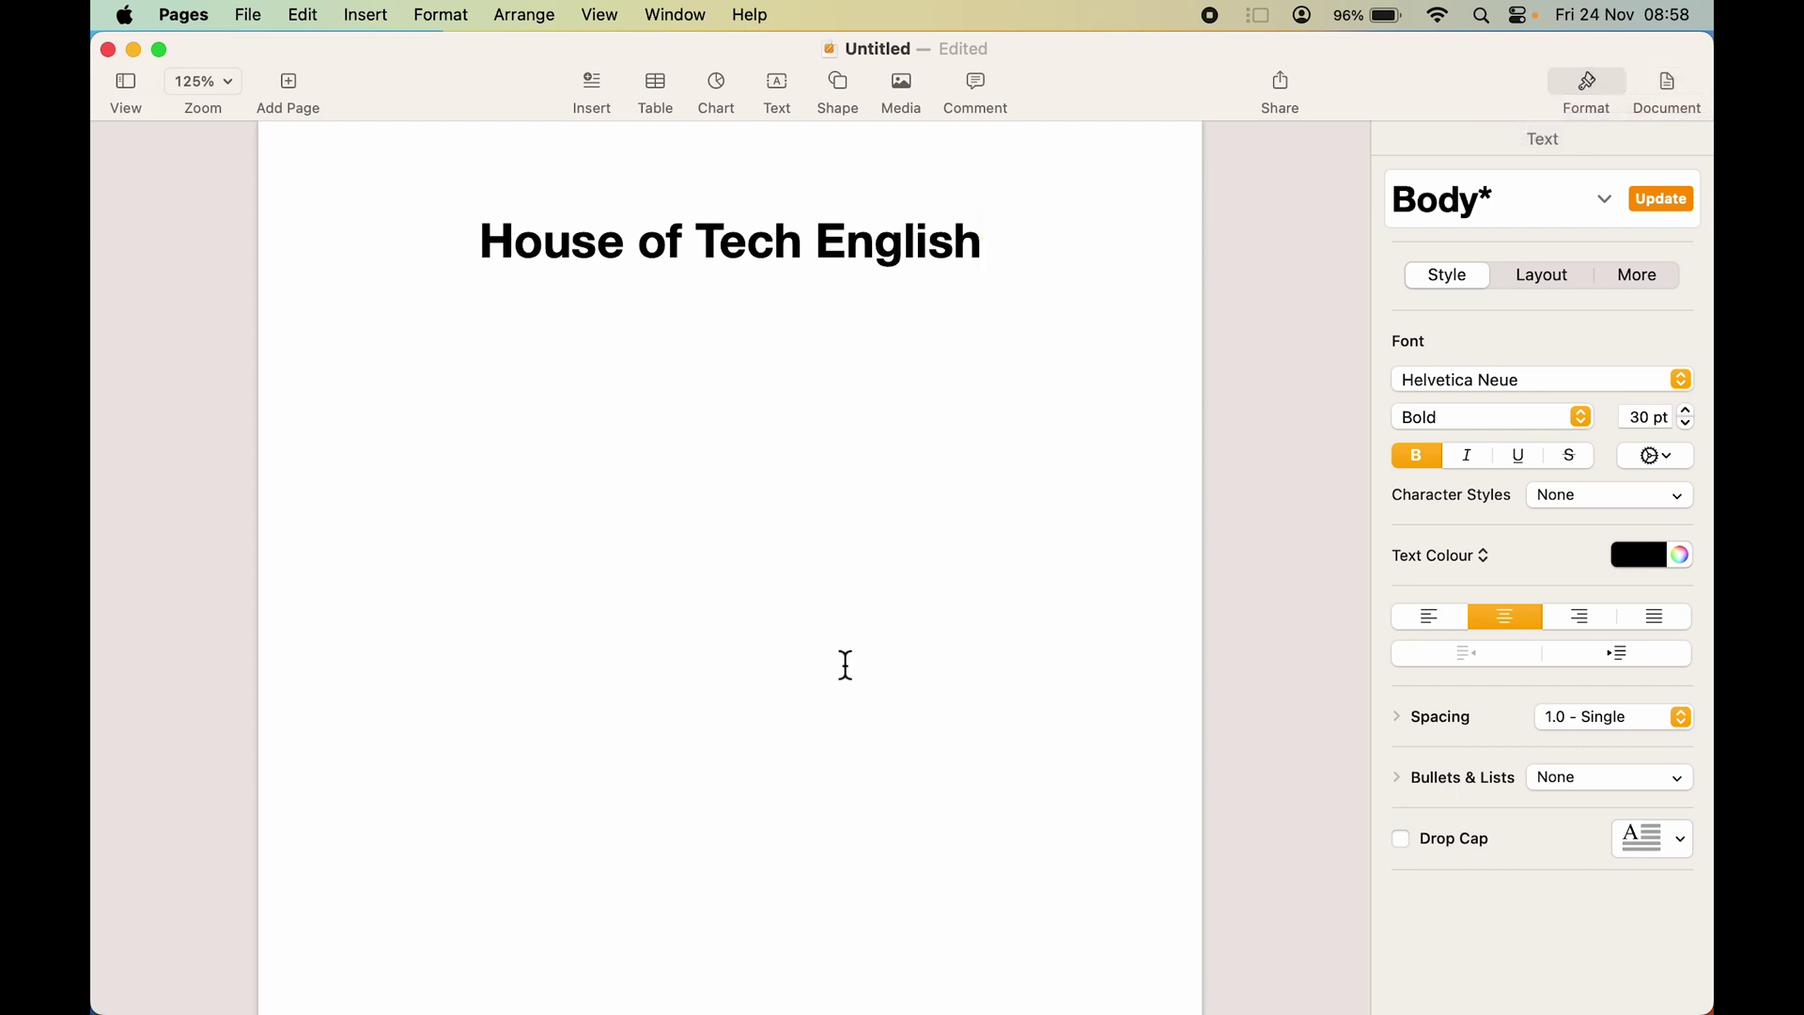
Show the Document inspector's Section settings with the Background area expanded, showing No Fill
click(1678, 89)
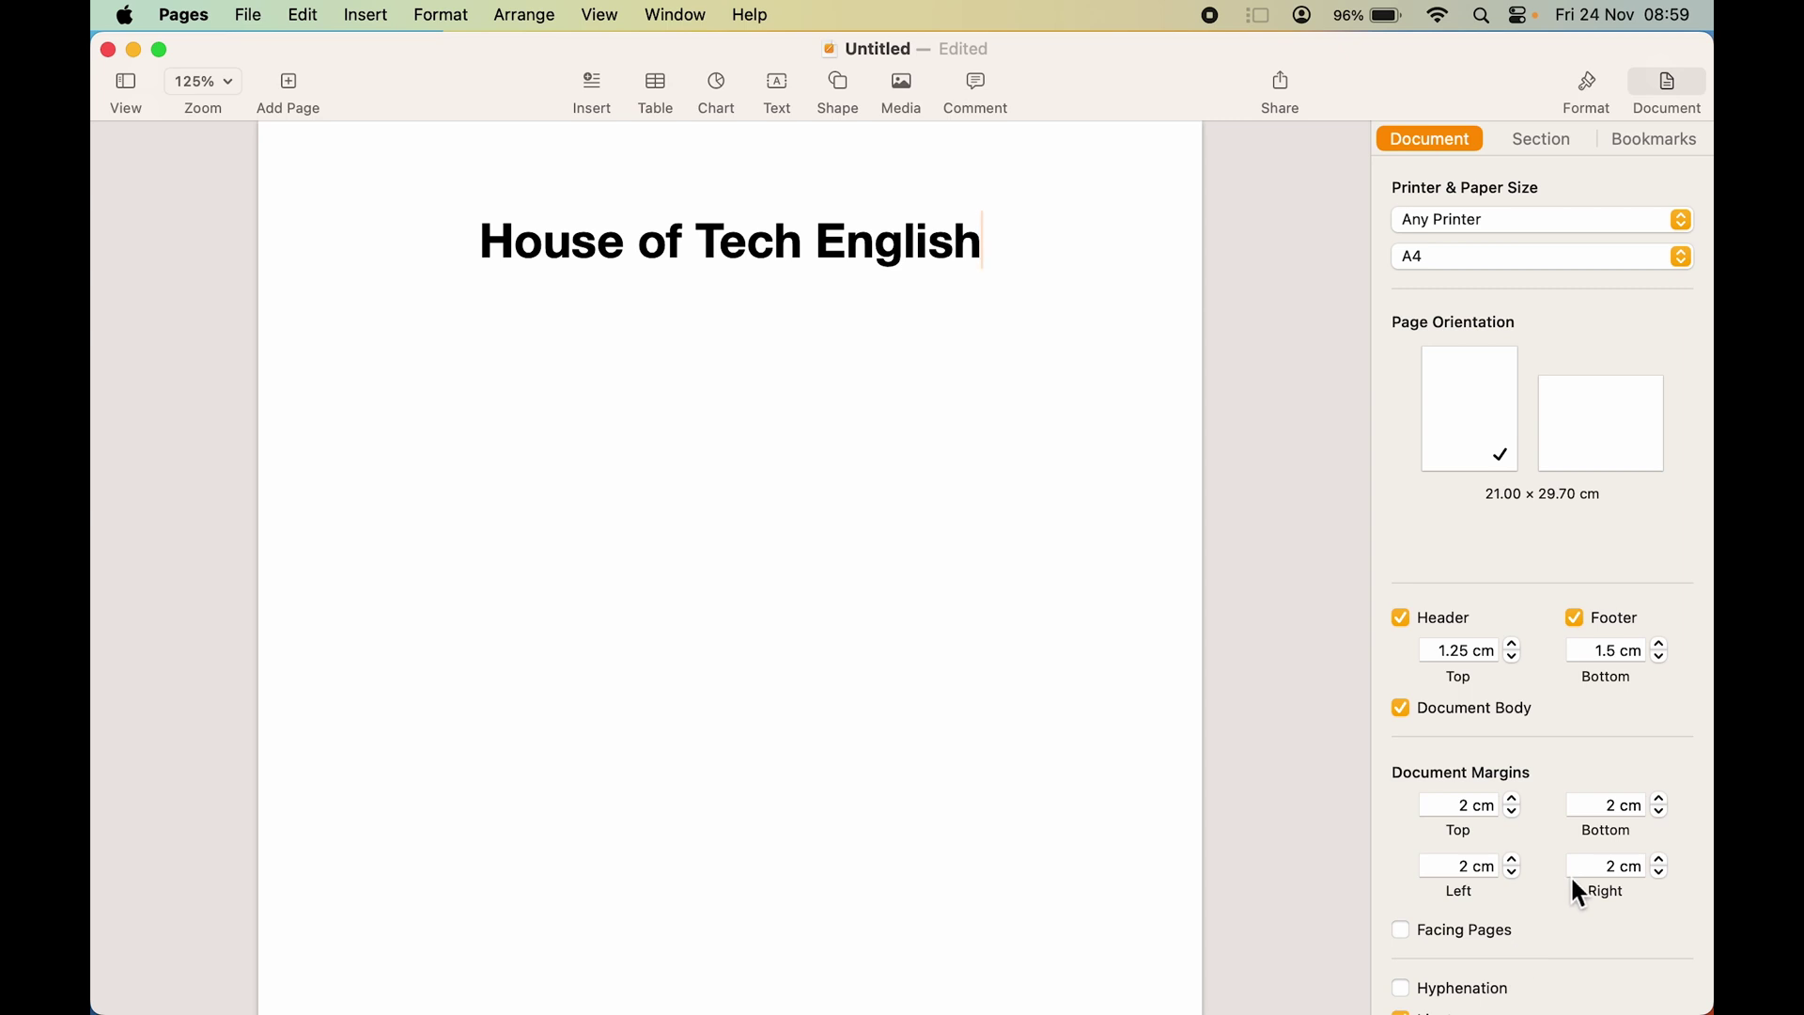
click(1538, 148)
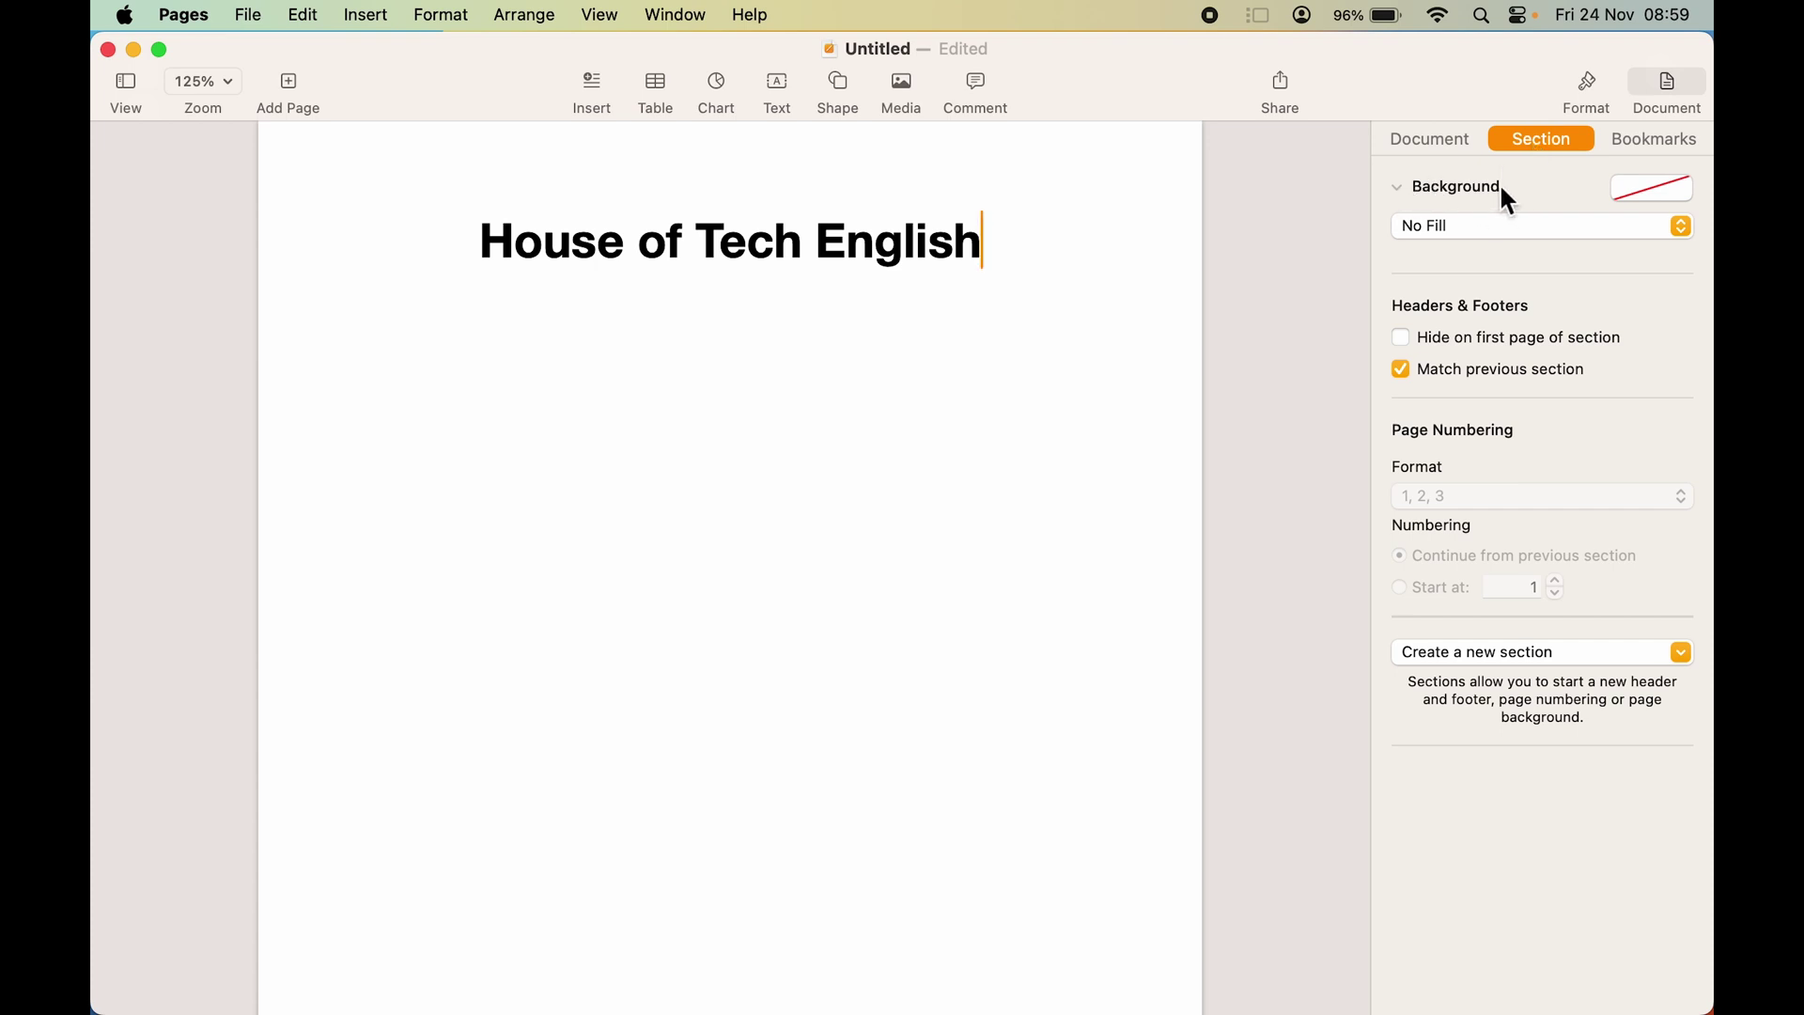
click(1399, 187)
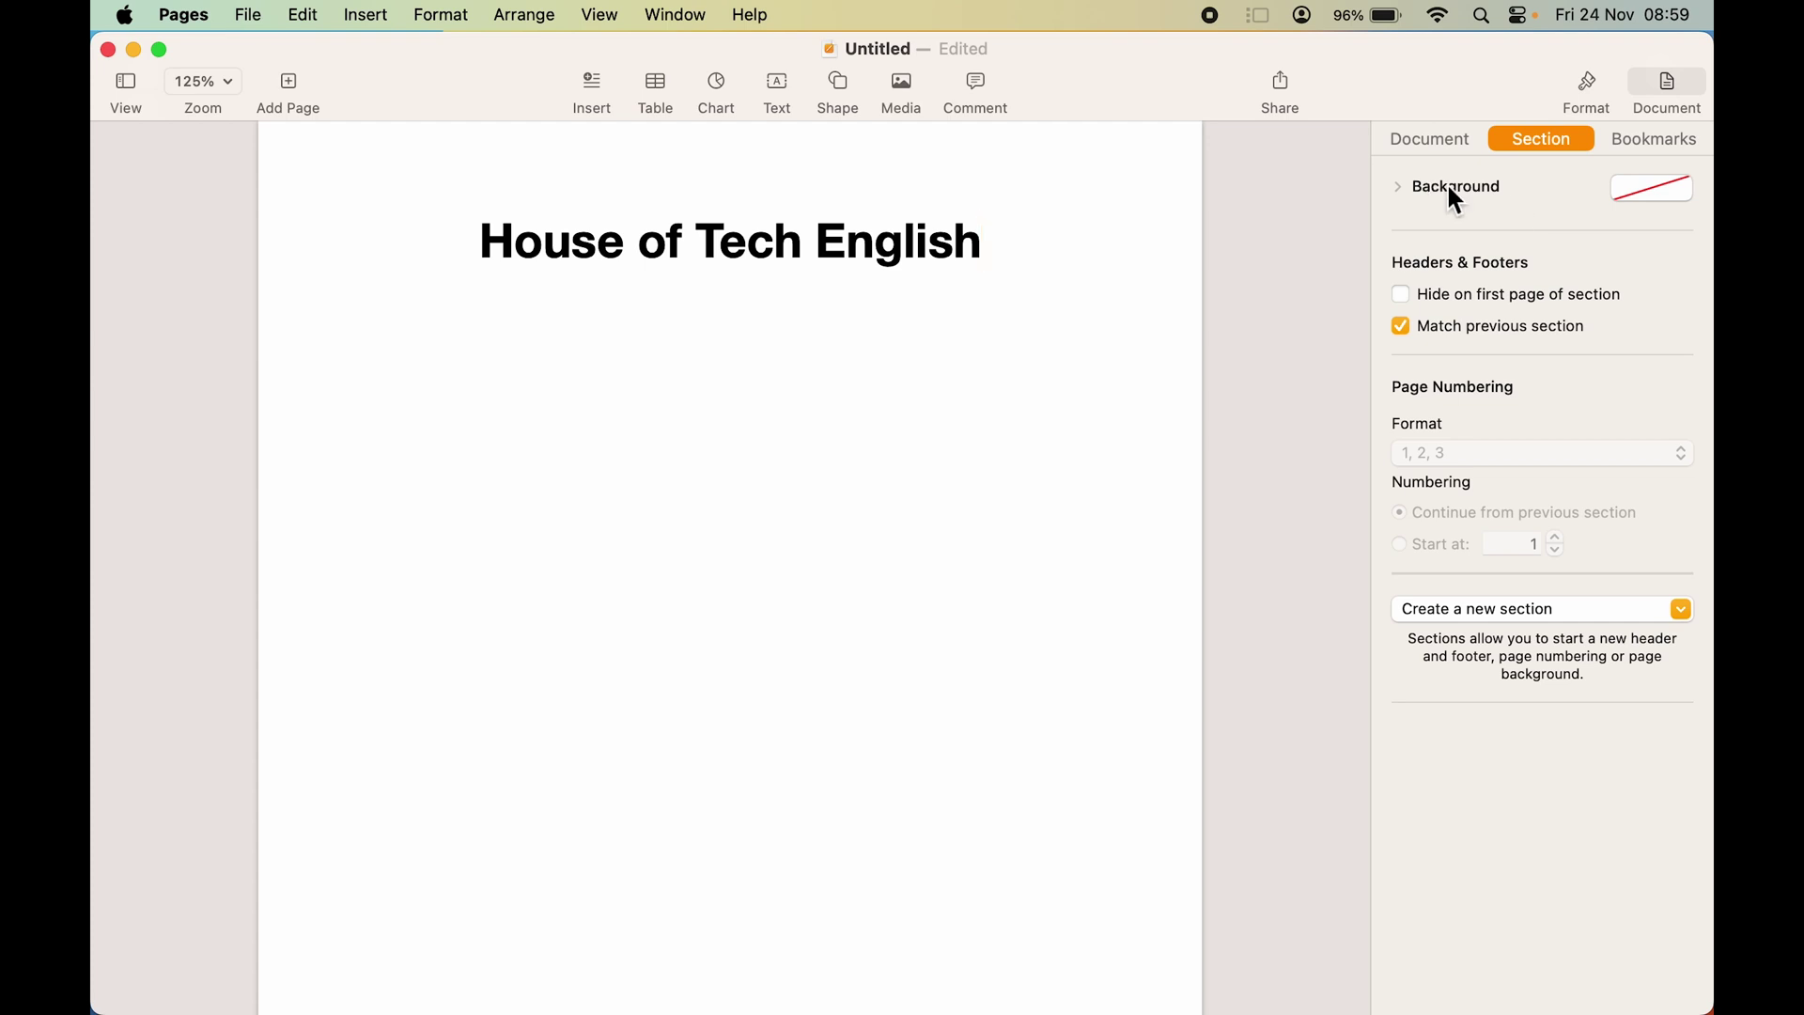
click(1399, 188)
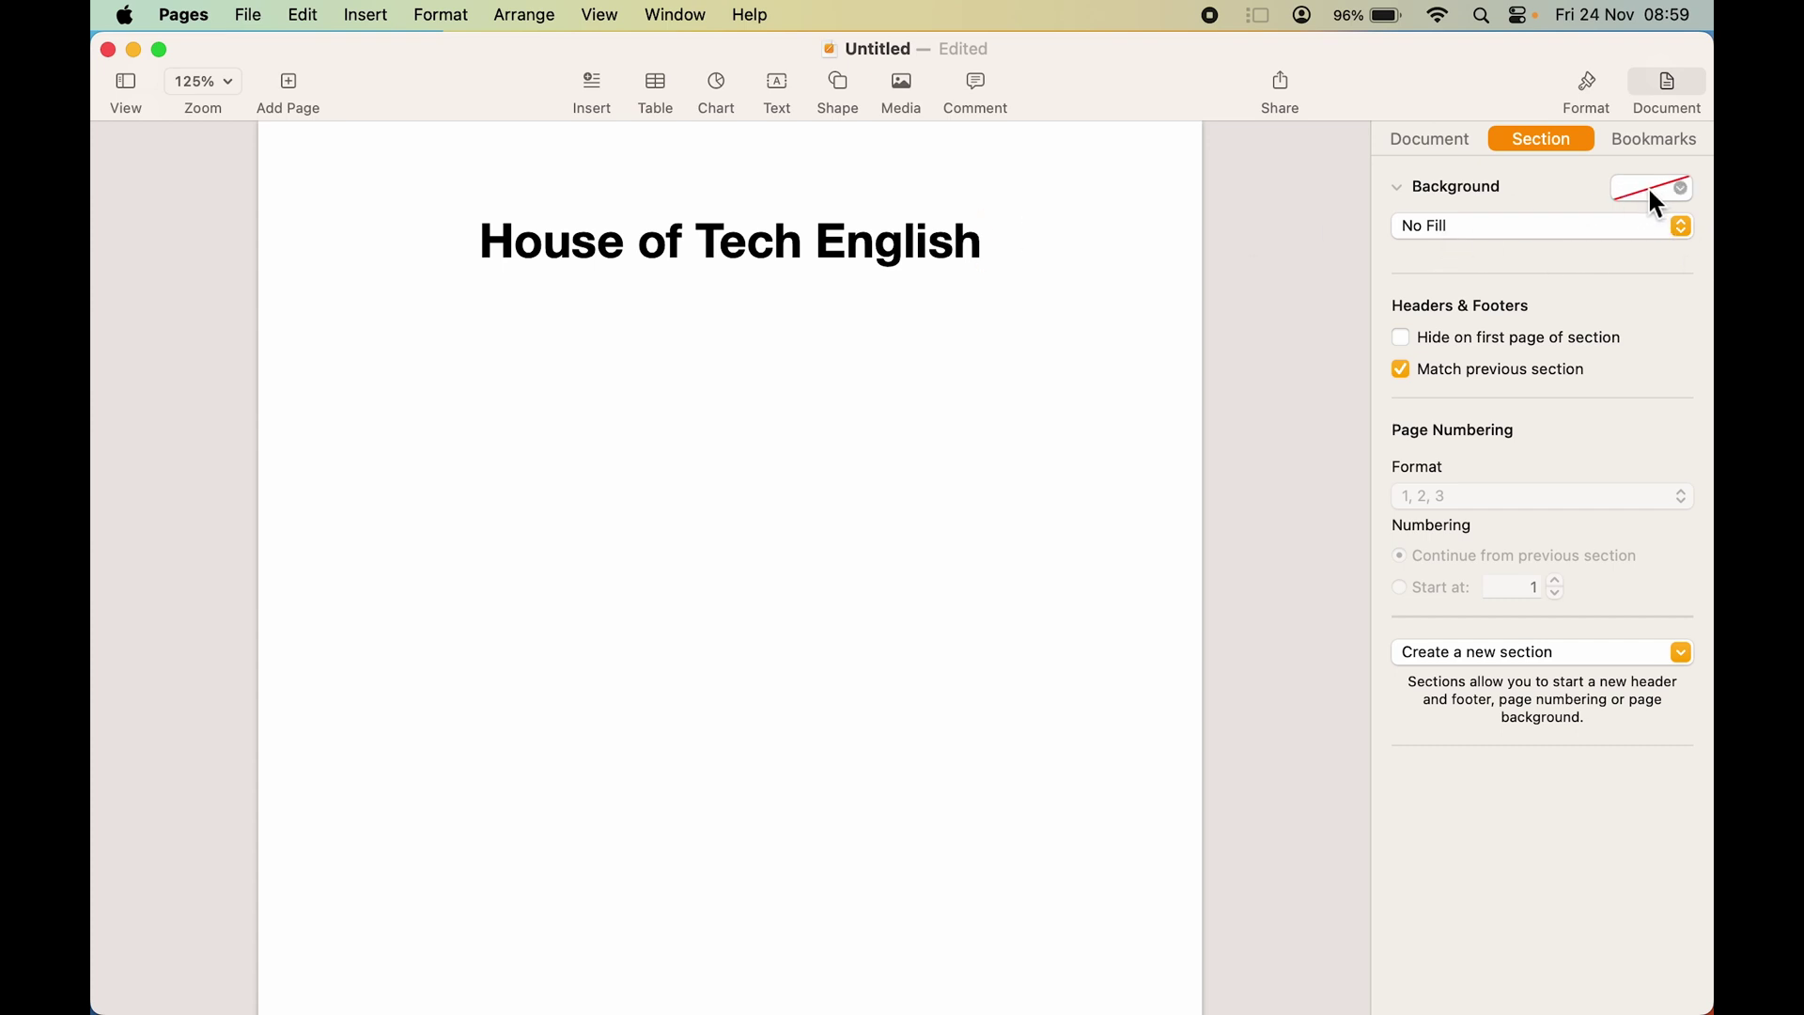
Try blue, aqua, green and grey page background colours, then settle on white
click(1683, 201)
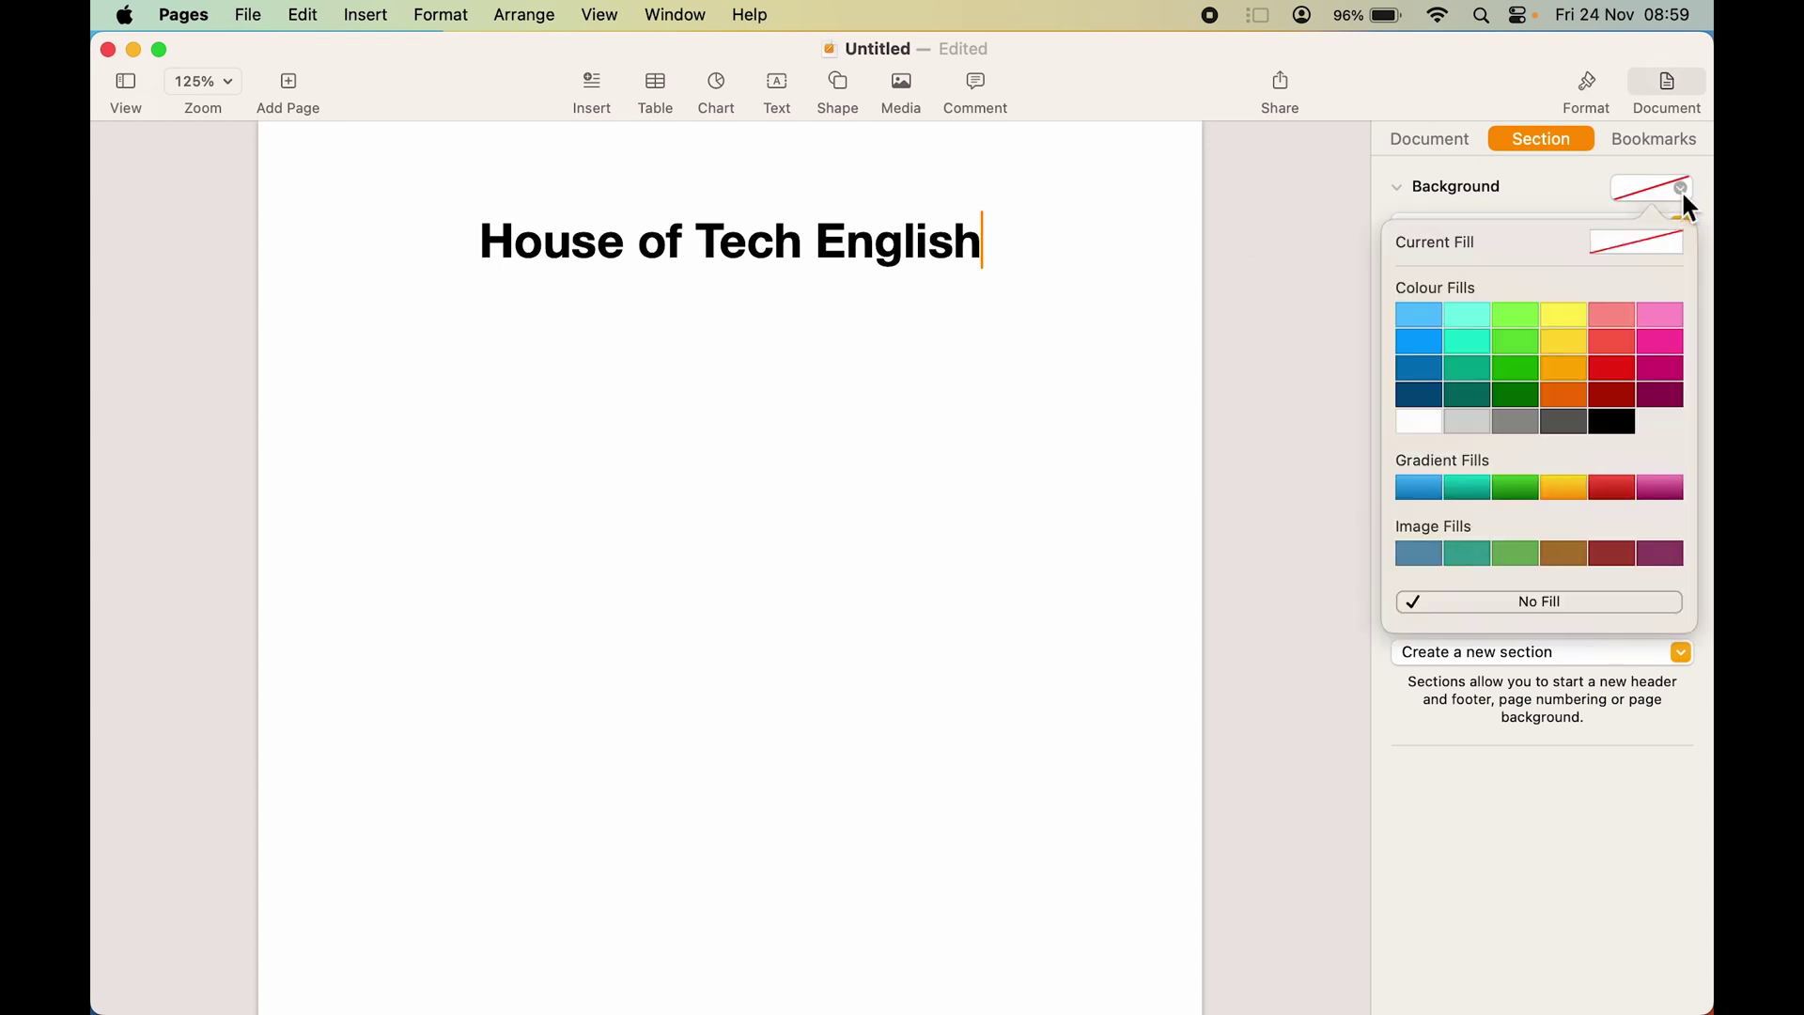
click(1428, 317)
click(1646, 189)
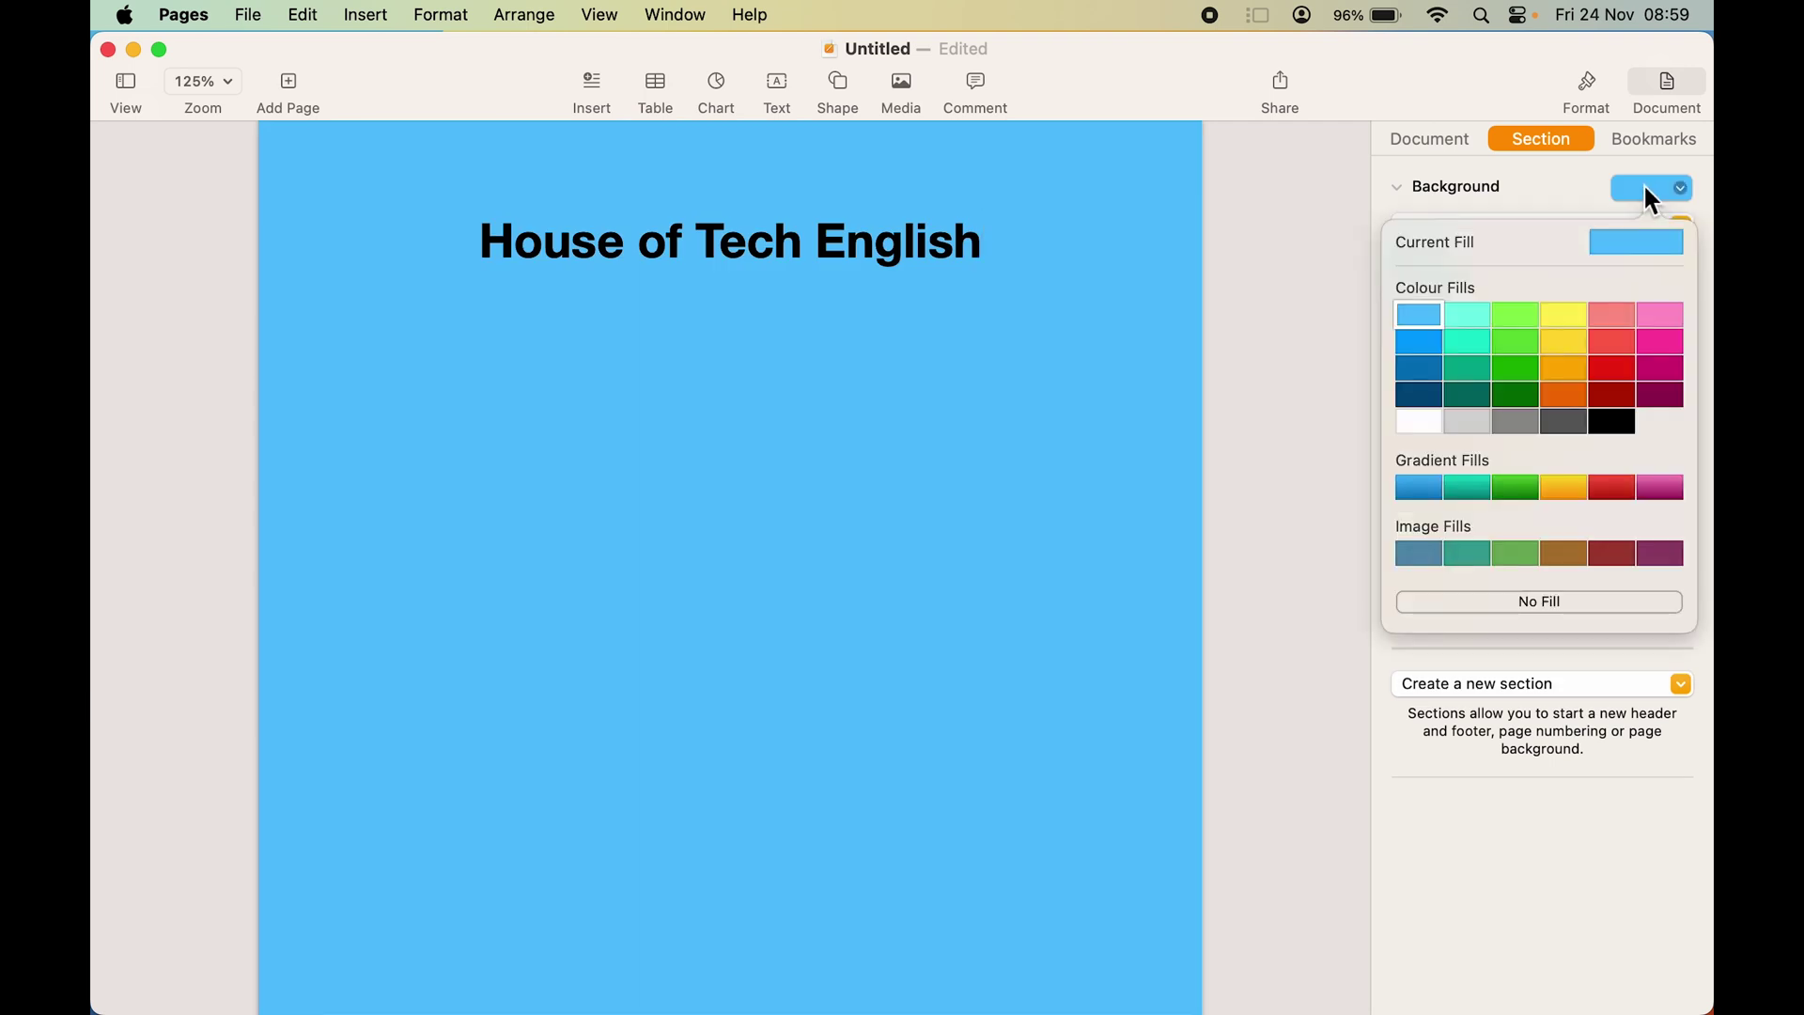
click(1467, 317)
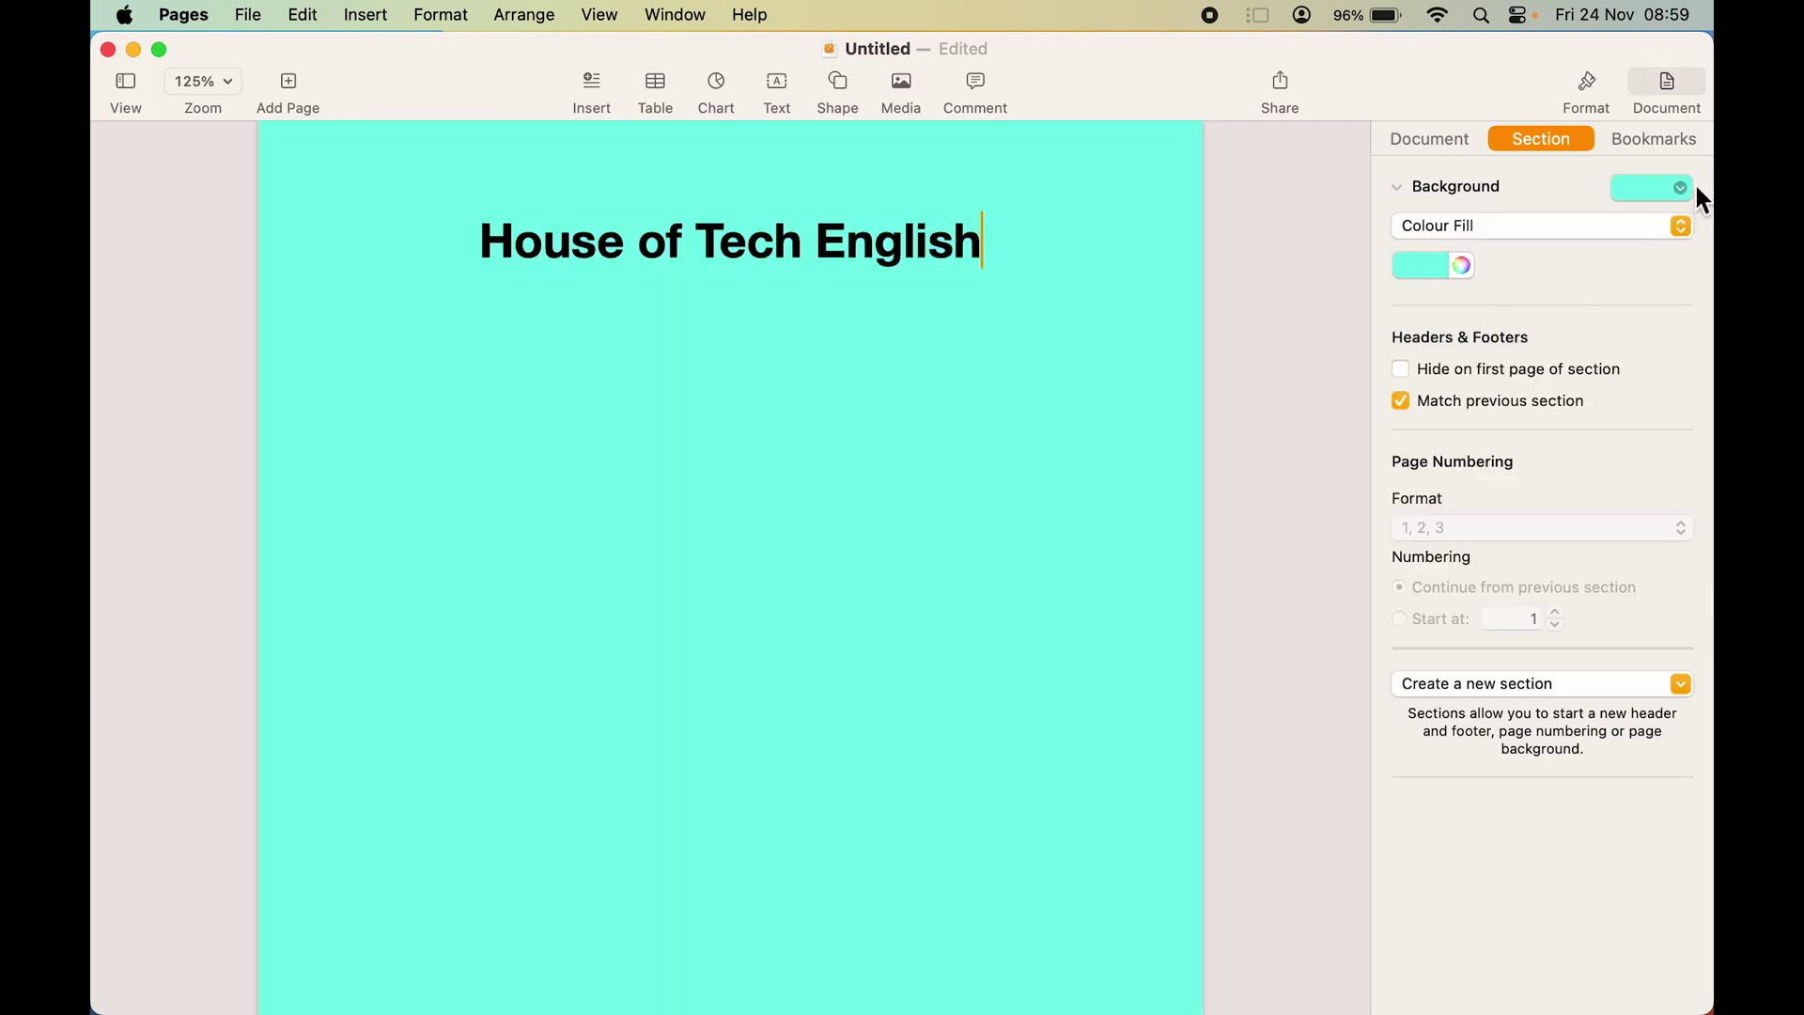
click(1672, 195)
click(1517, 317)
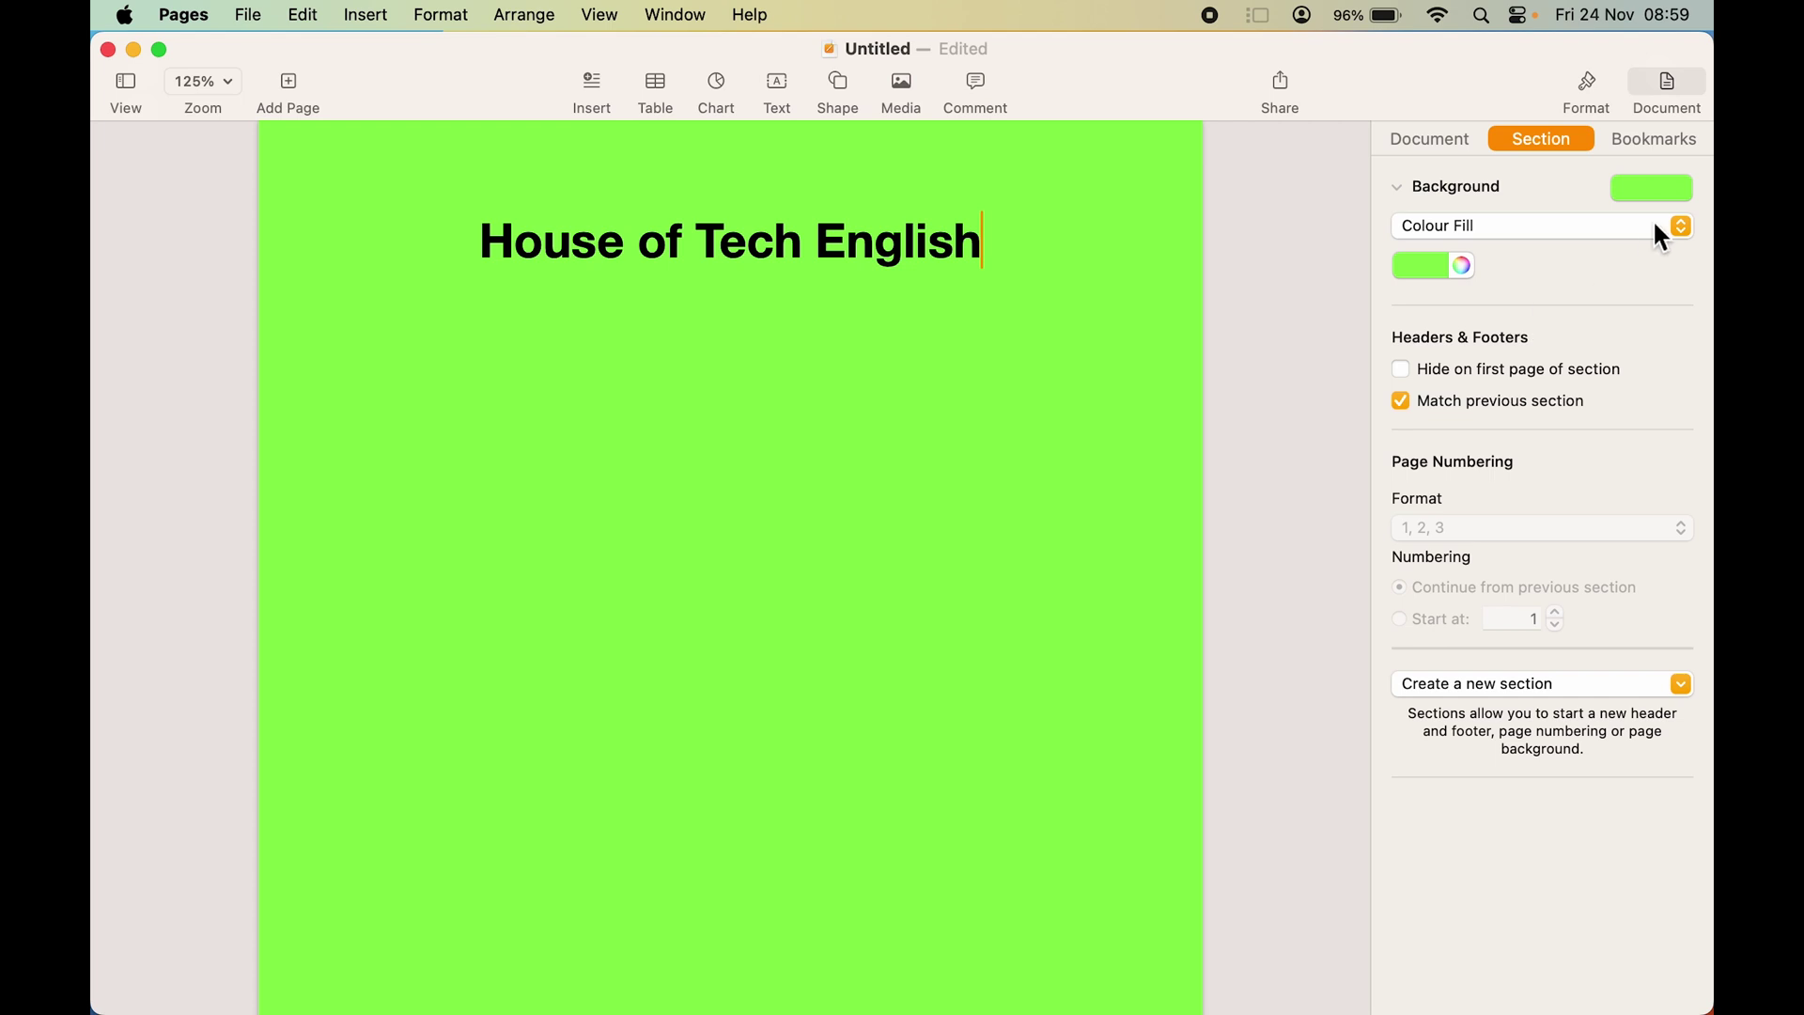
click(1668, 195)
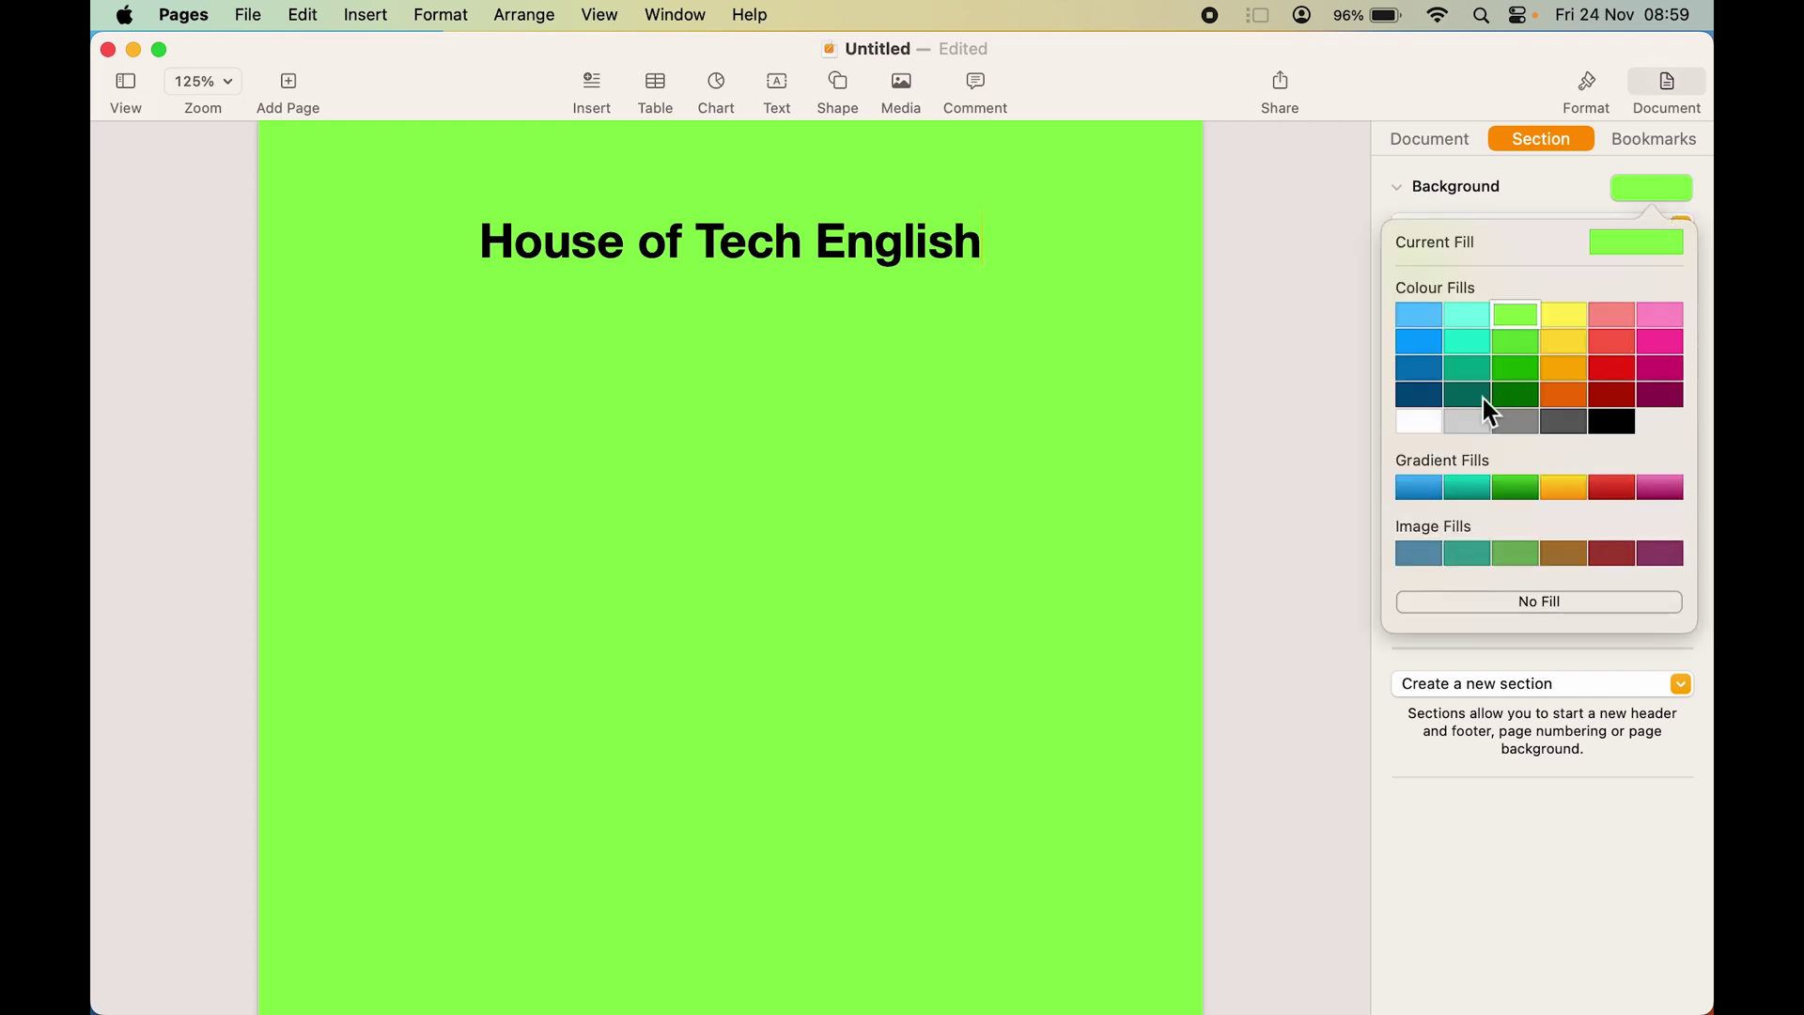
click(1466, 425)
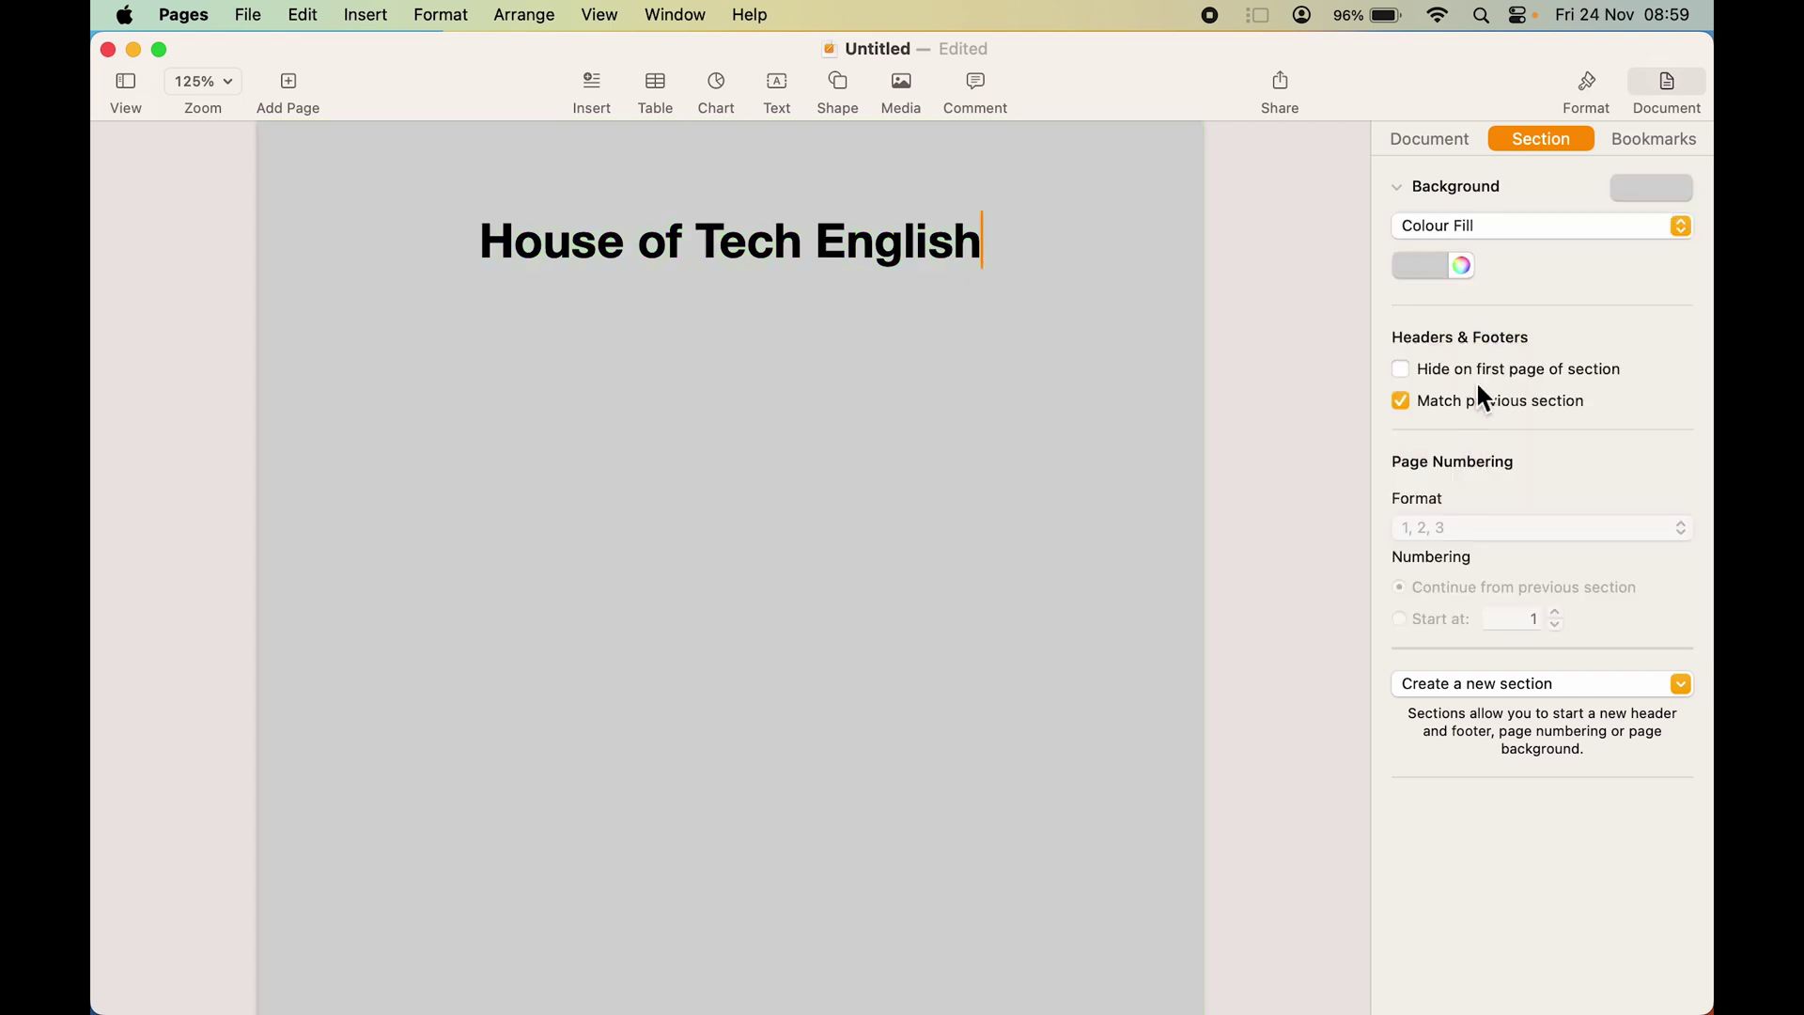
click(1646, 192)
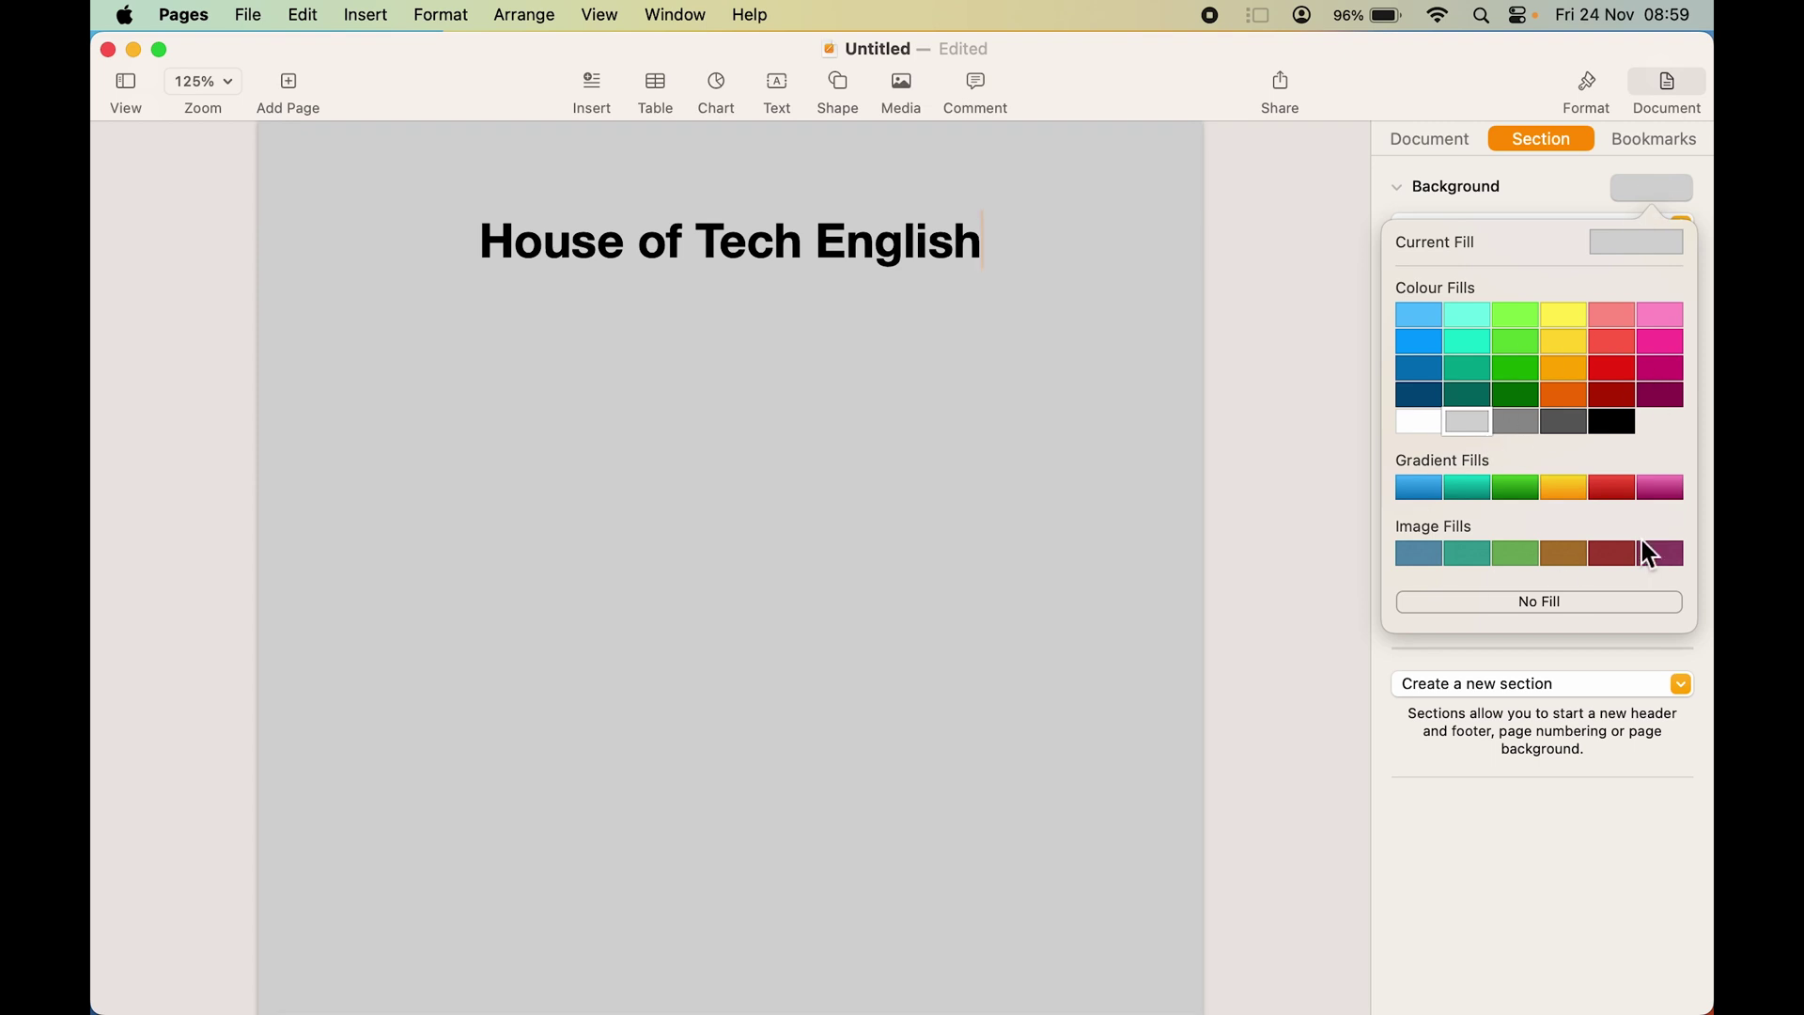
click(1427, 427)
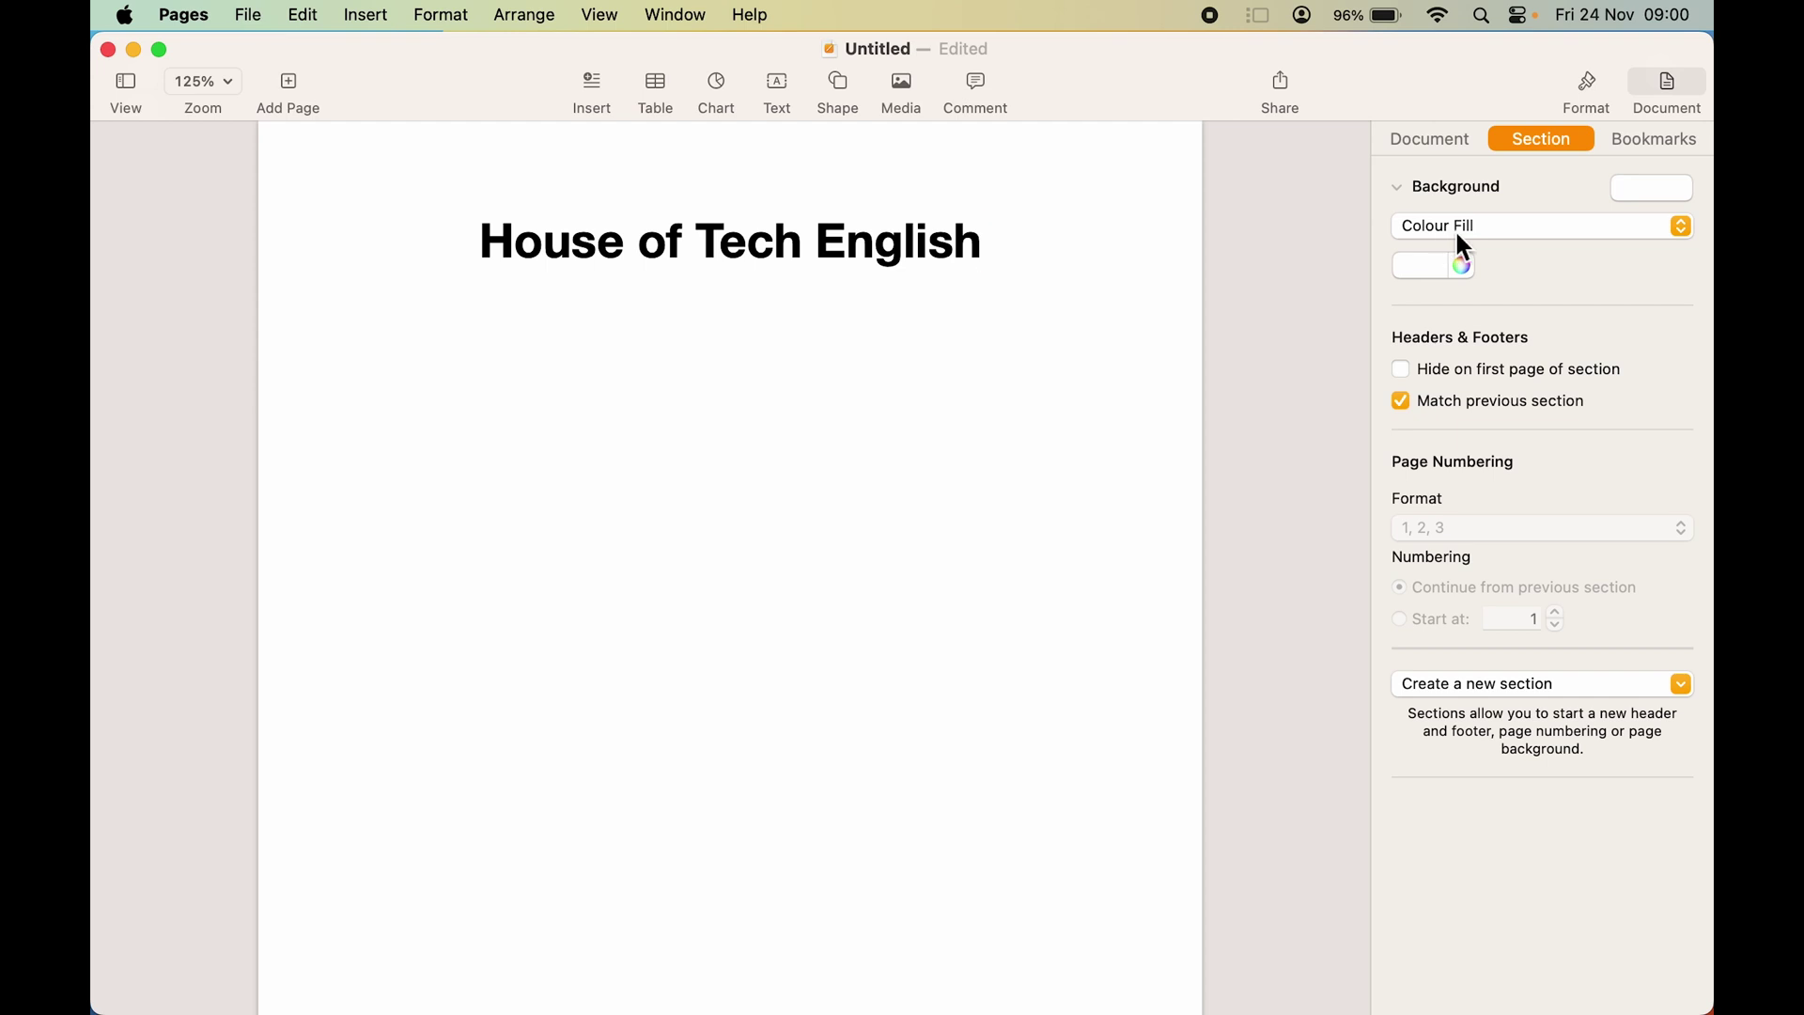
click(1398, 187)
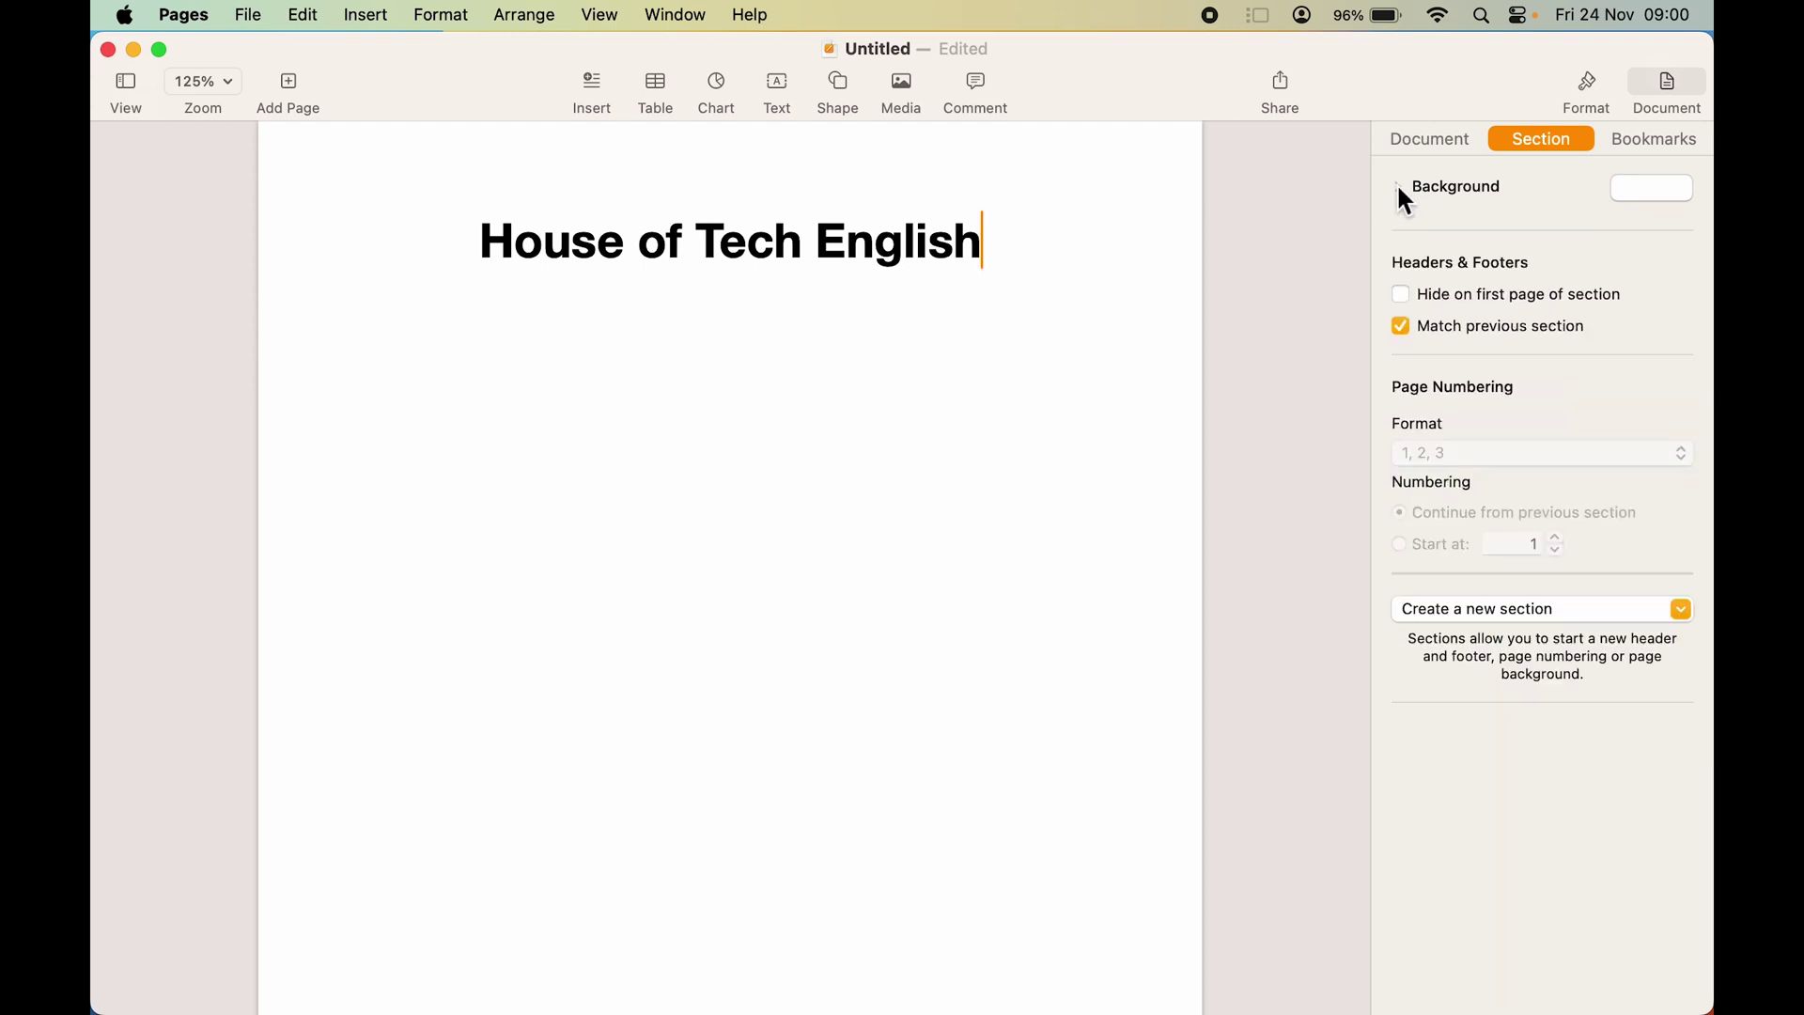
click(1398, 187)
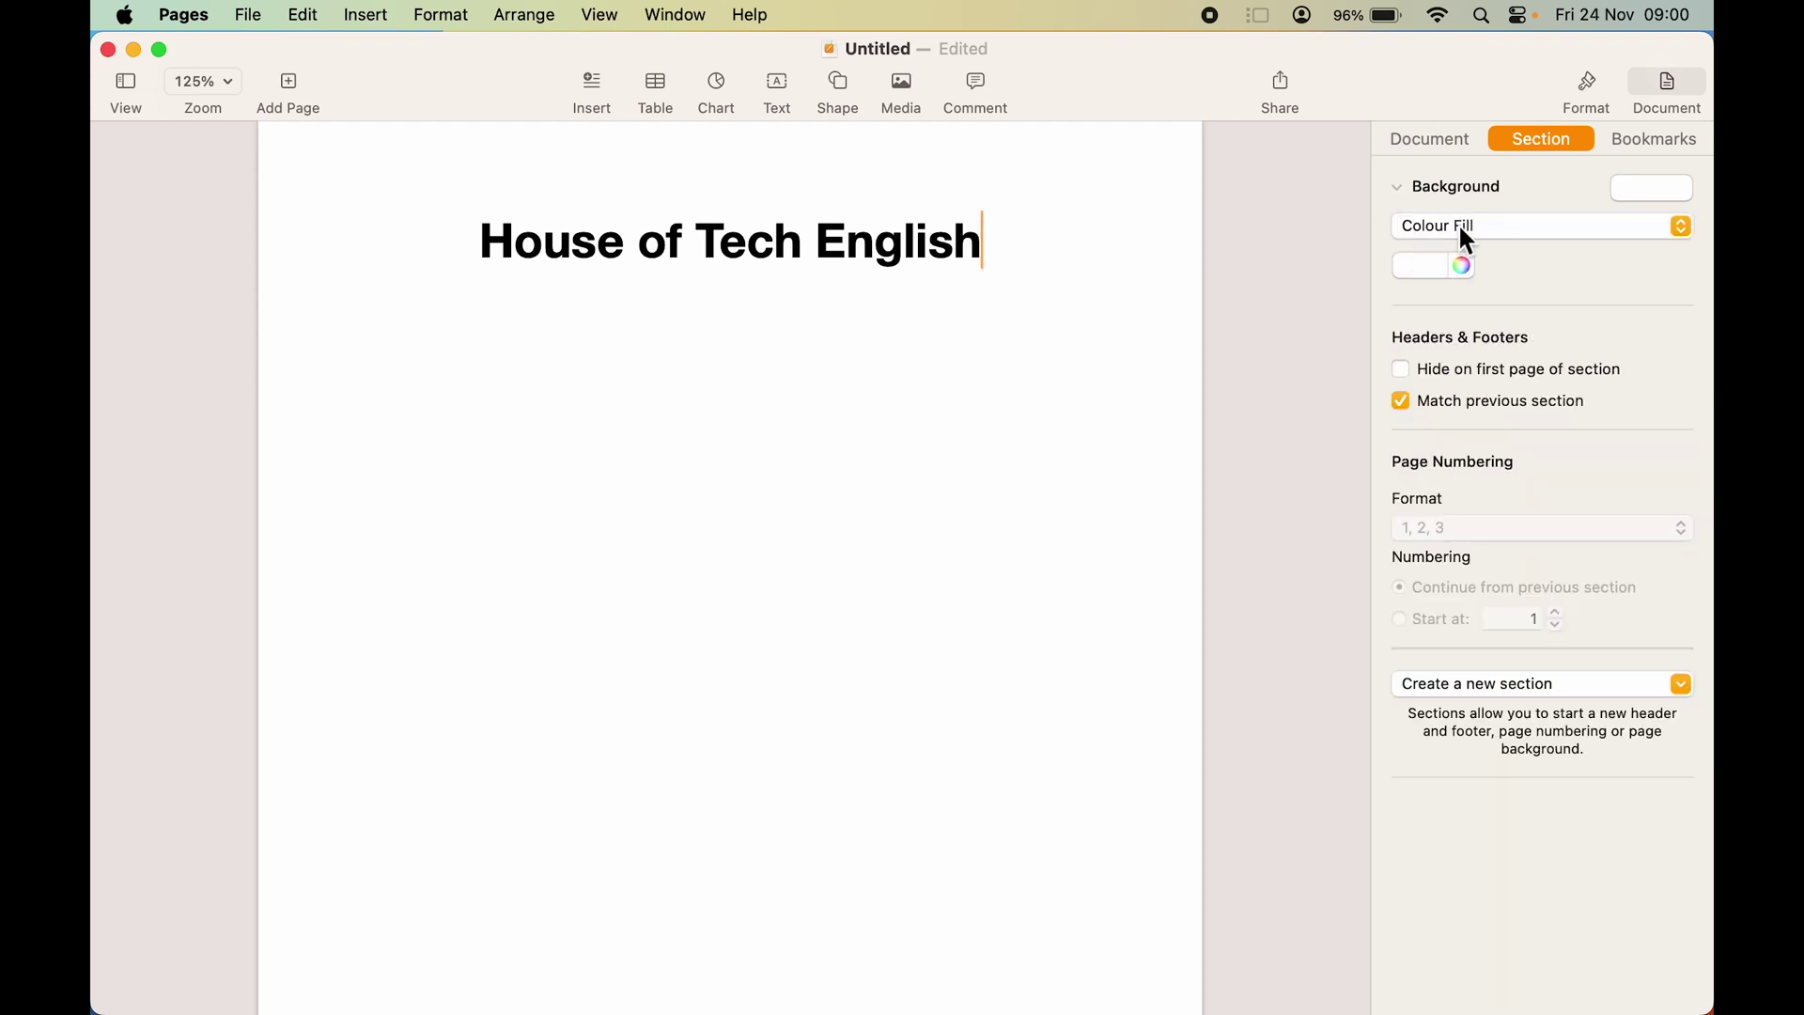
Set the page background to a vertical Gradient Fill with a 180° angle
click(1681, 226)
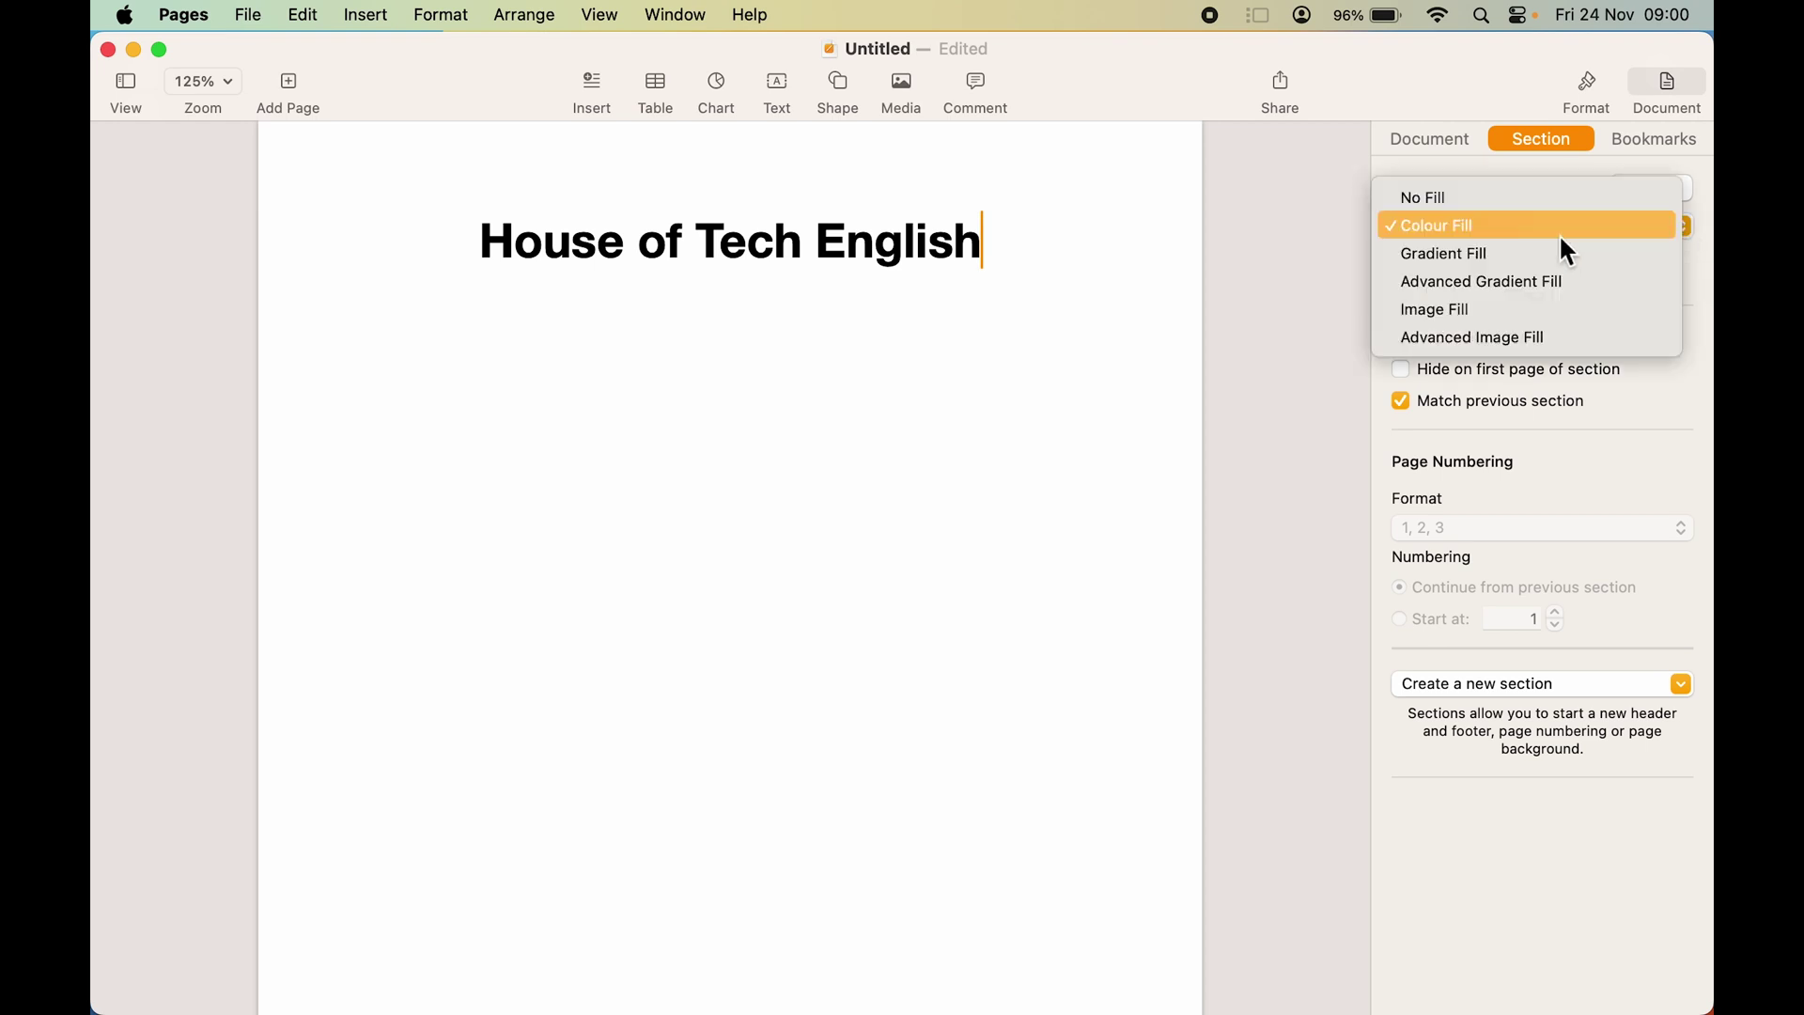
click(1529, 262)
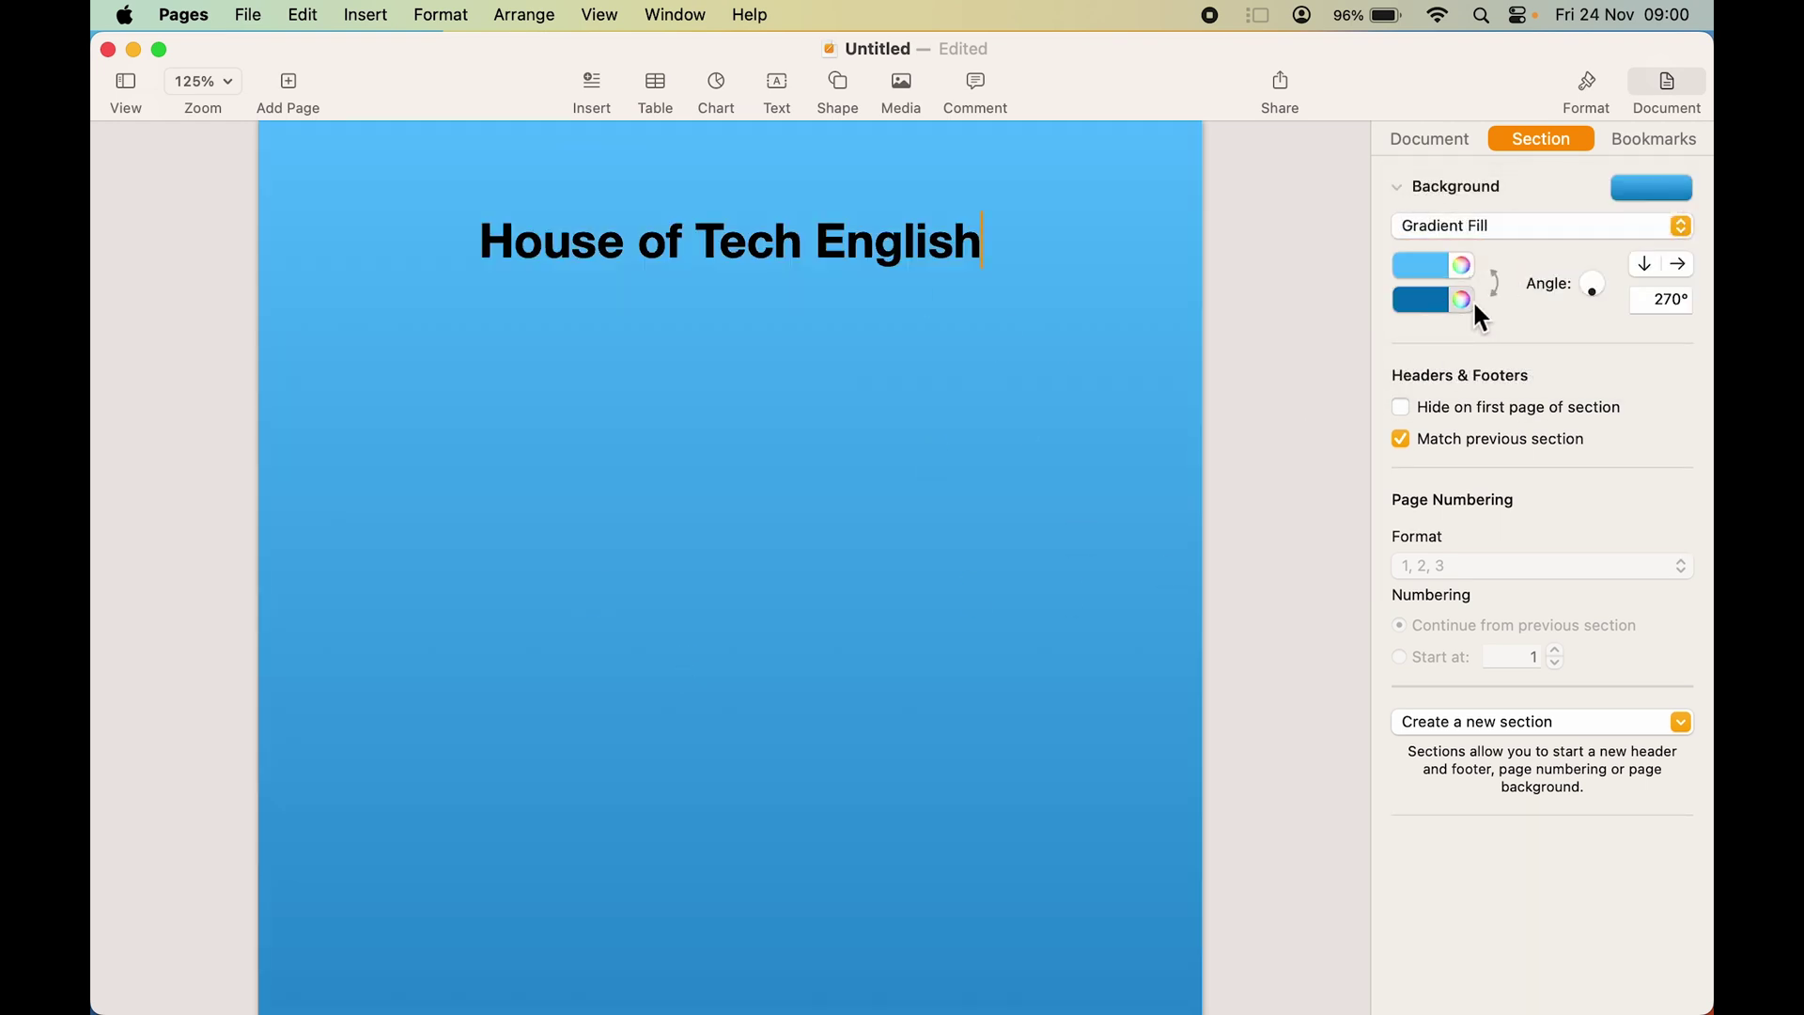
mouse_move(1594, 291)
mouse_down()
mouse_move(1677, 268)
mouse_move(1579, 313)
mouse_move(1582, 290)
mouse_move(1603, 281)
mouse_move(1585, 317)
mouse_move(1607, 283)
mouse_move(1590, 297)
mouse_up()
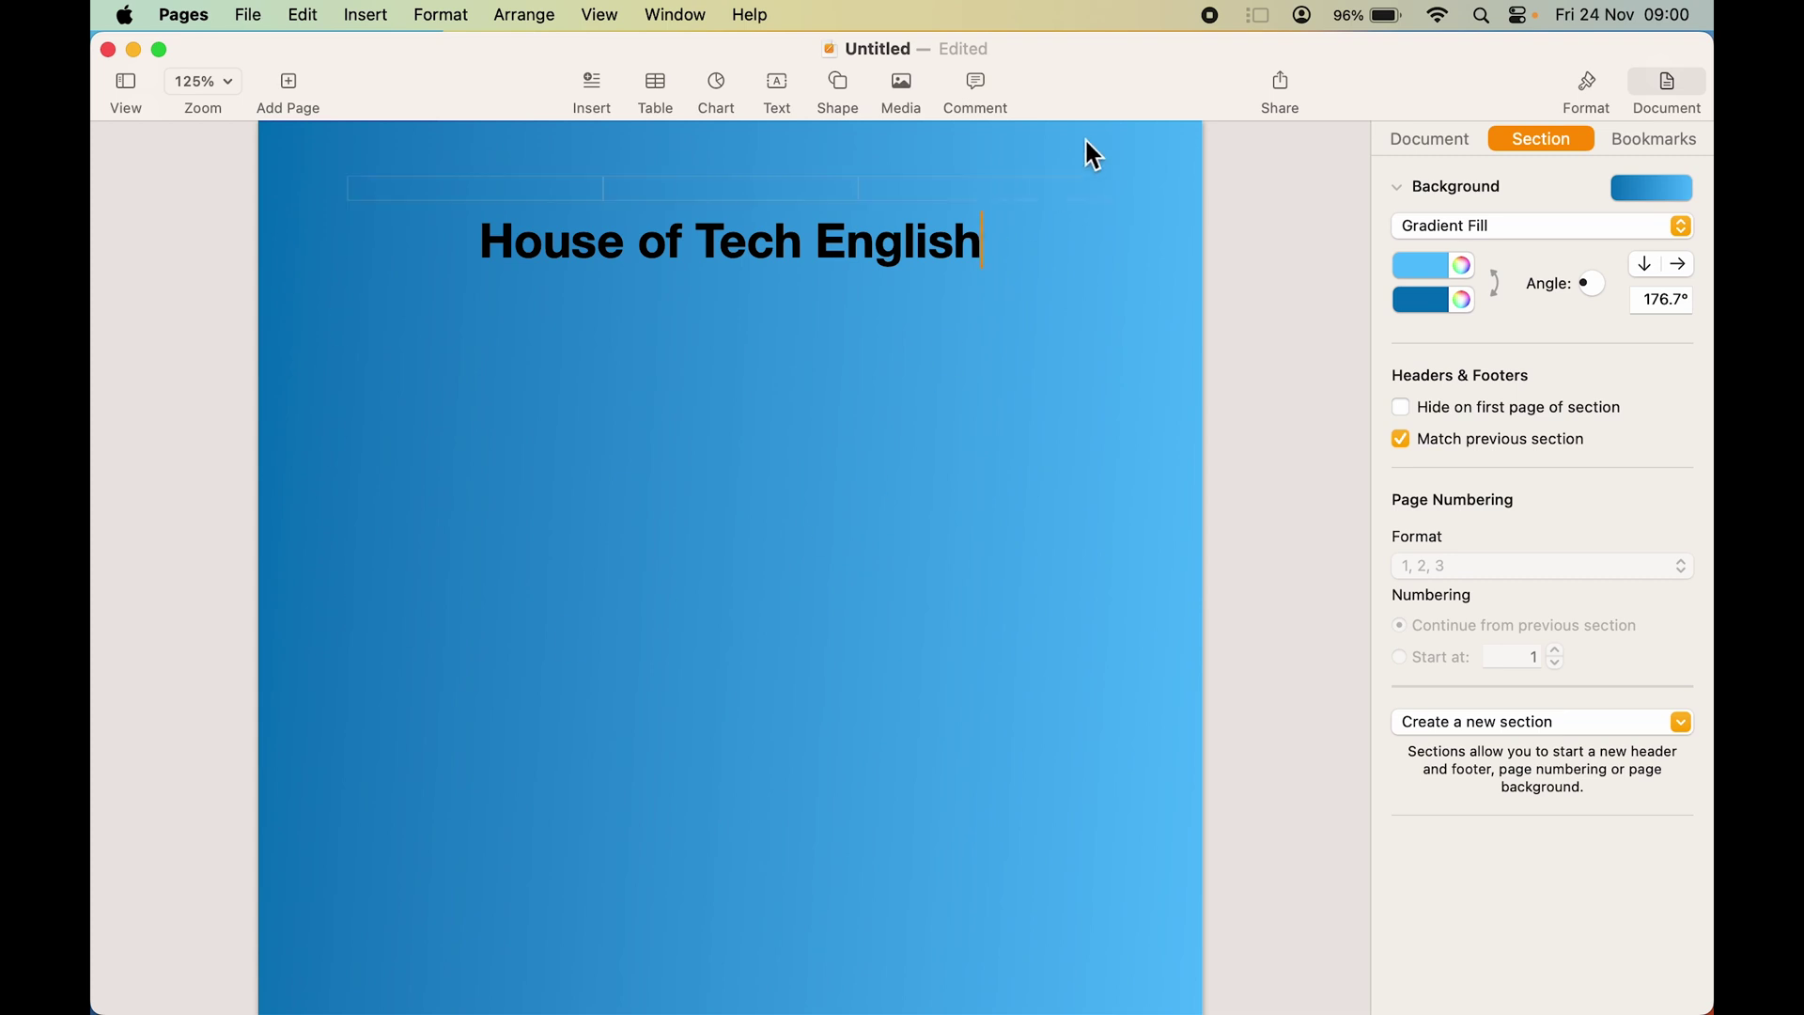
drag(1594, 287, 1608, 290)
click(1646, 270)
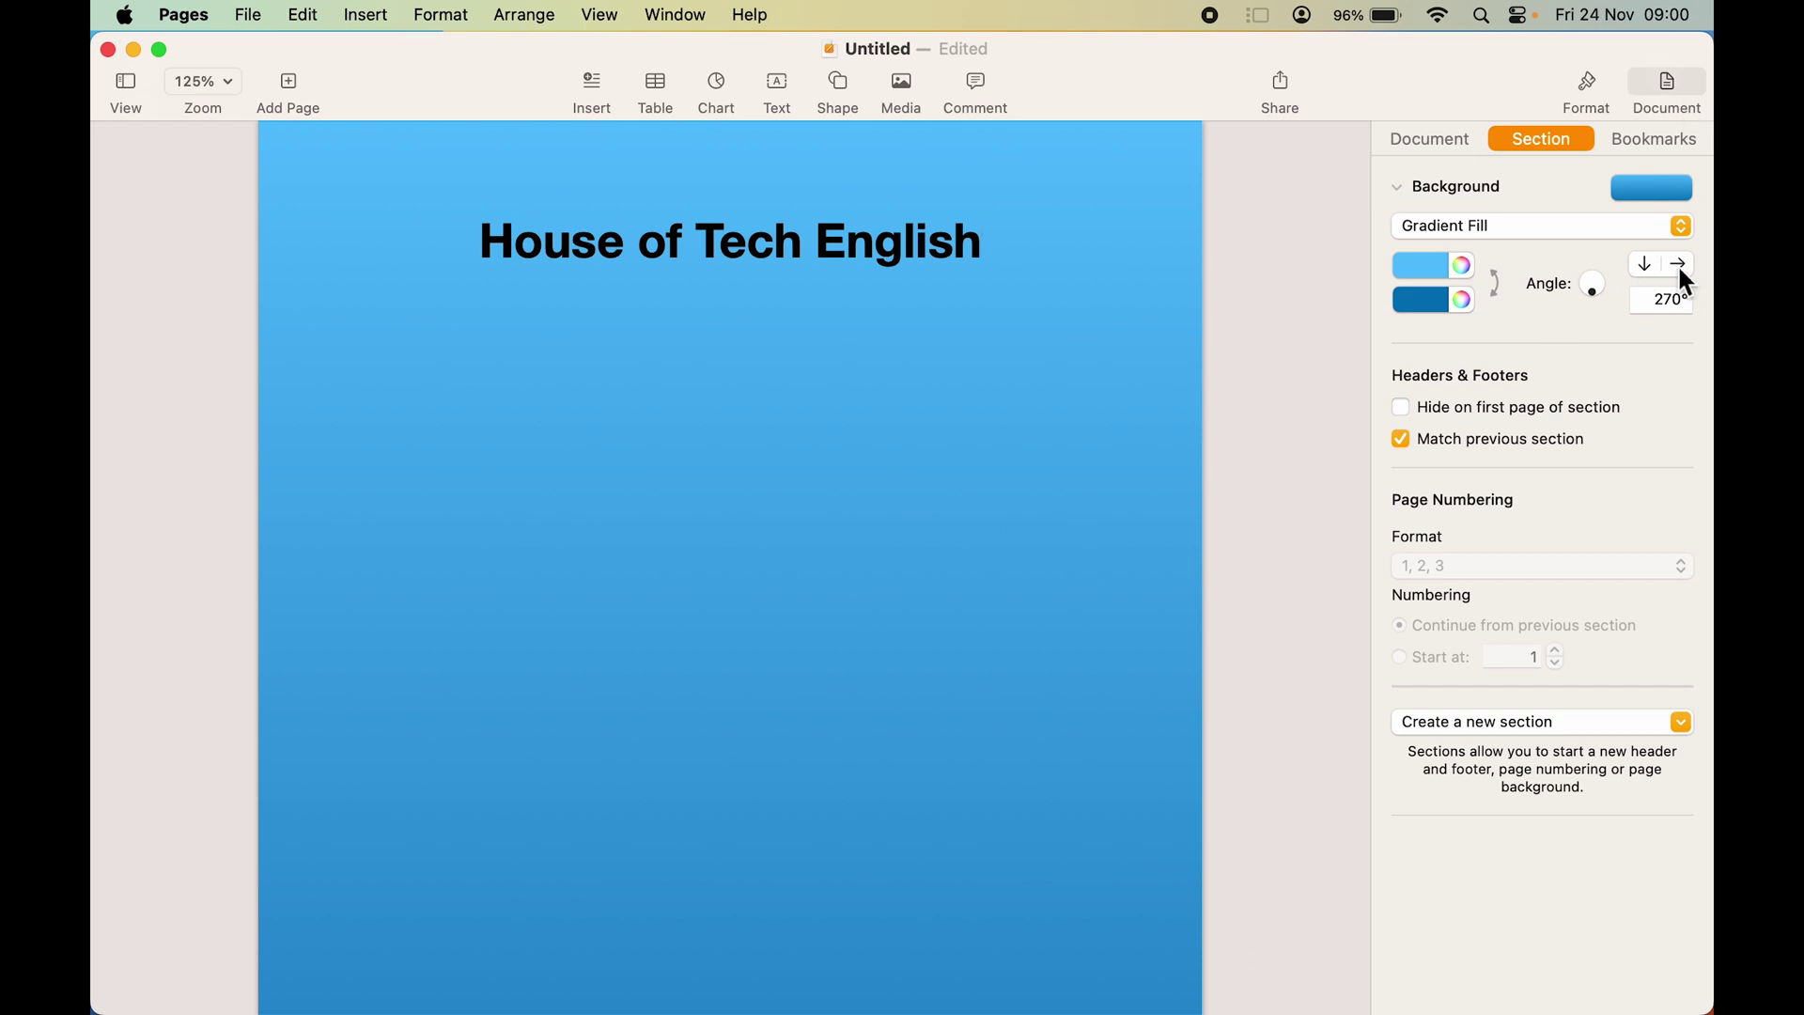
click(1680, 265)
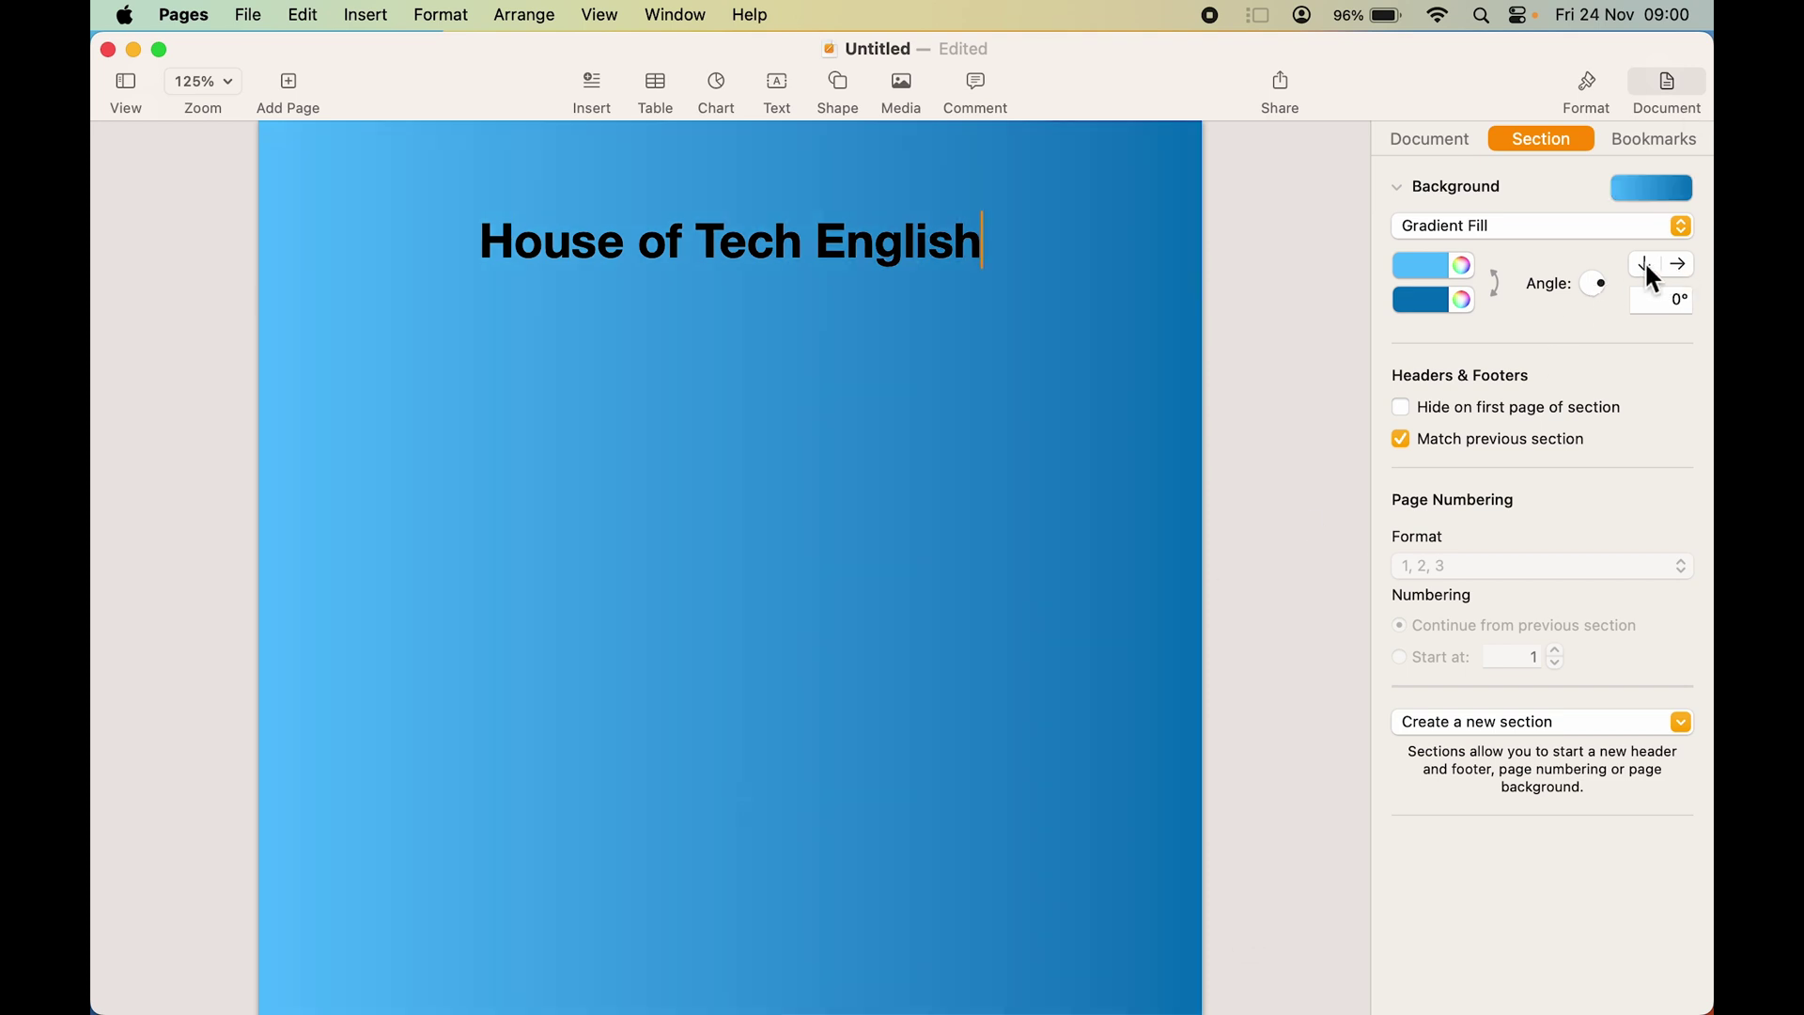
click(1646, 268)
drag(1653, 310, 1687, 310)
text(1)
key(Return)
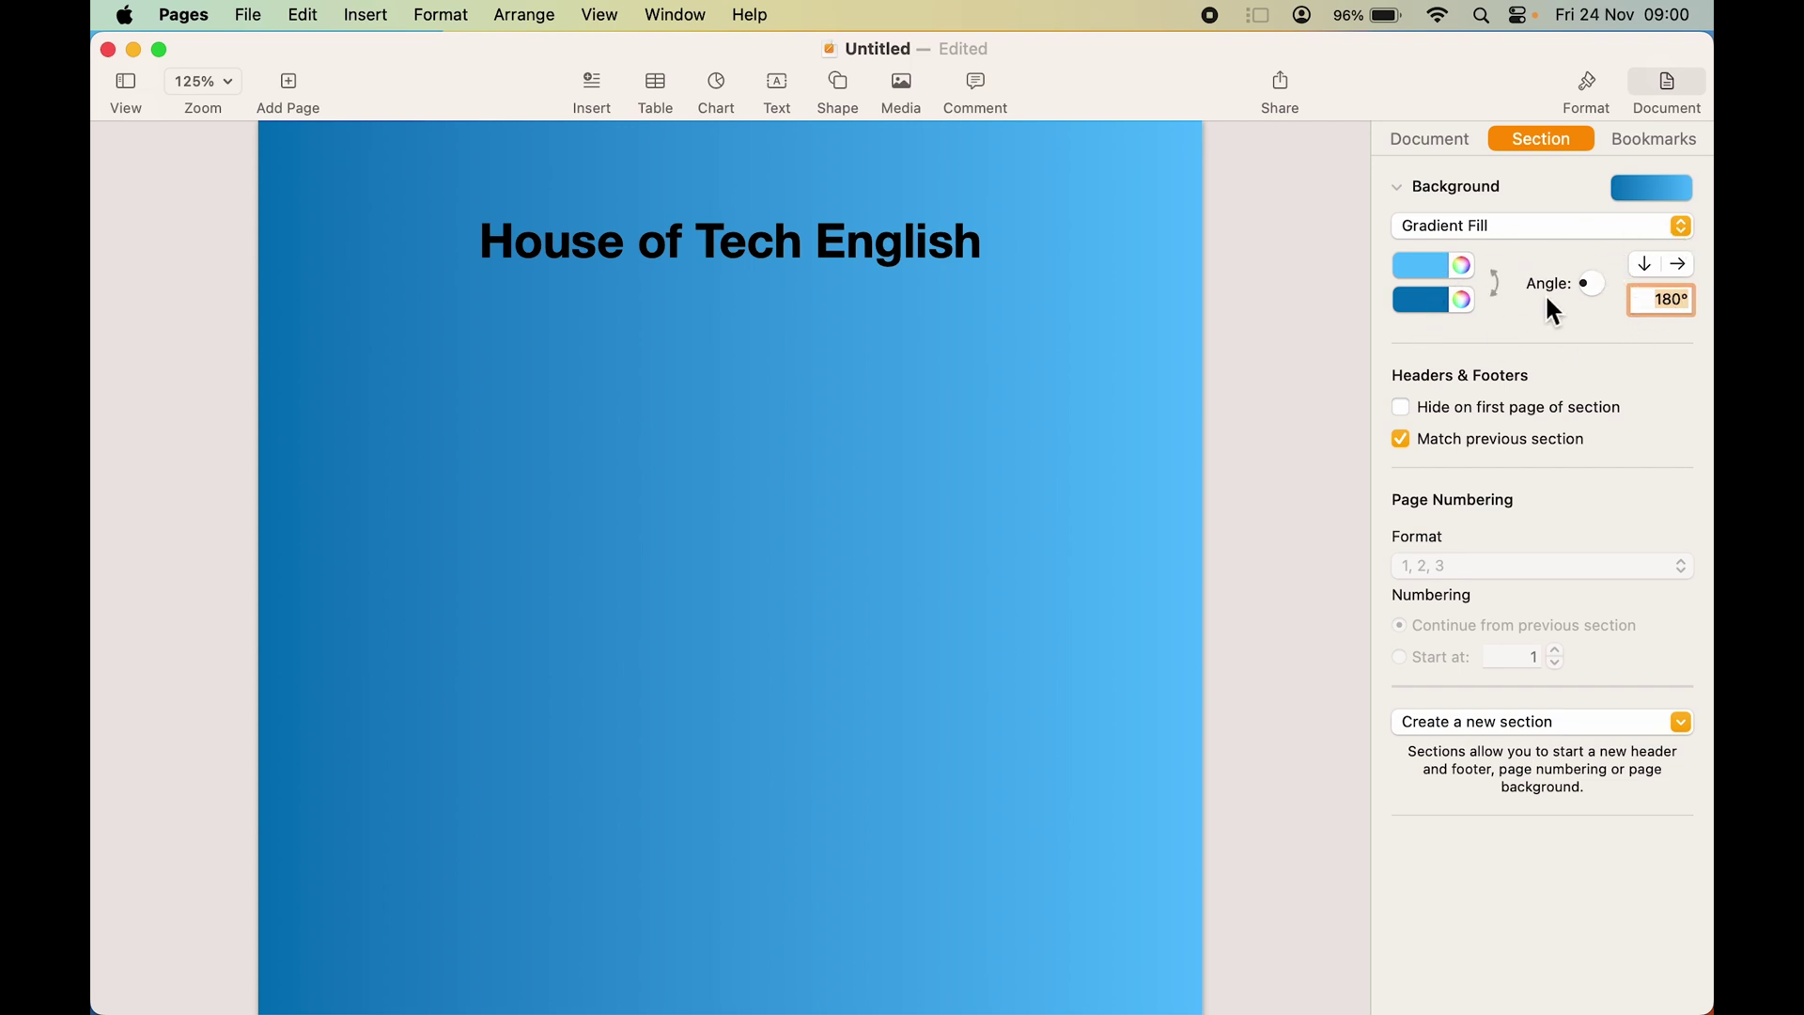
Switch to Advanced Gradient Fill, try radial then linear, and change to Image Fill
click(1684, 233)
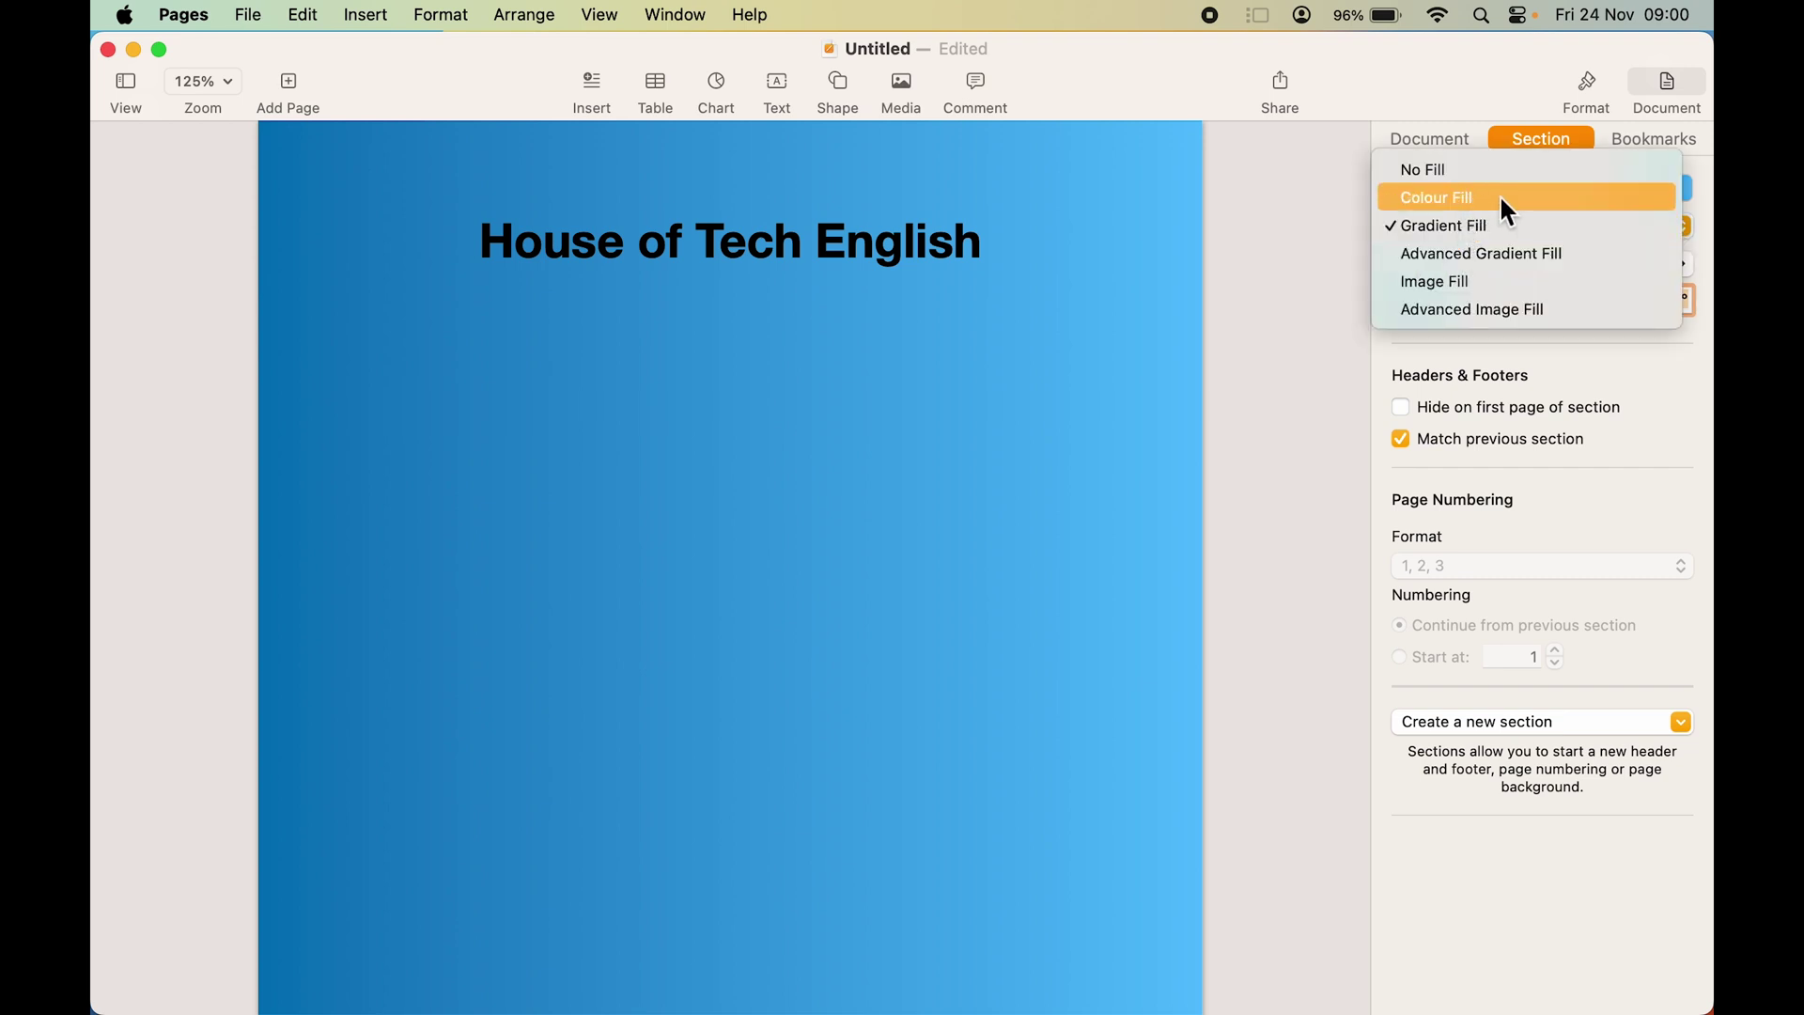
click(1475, 260)
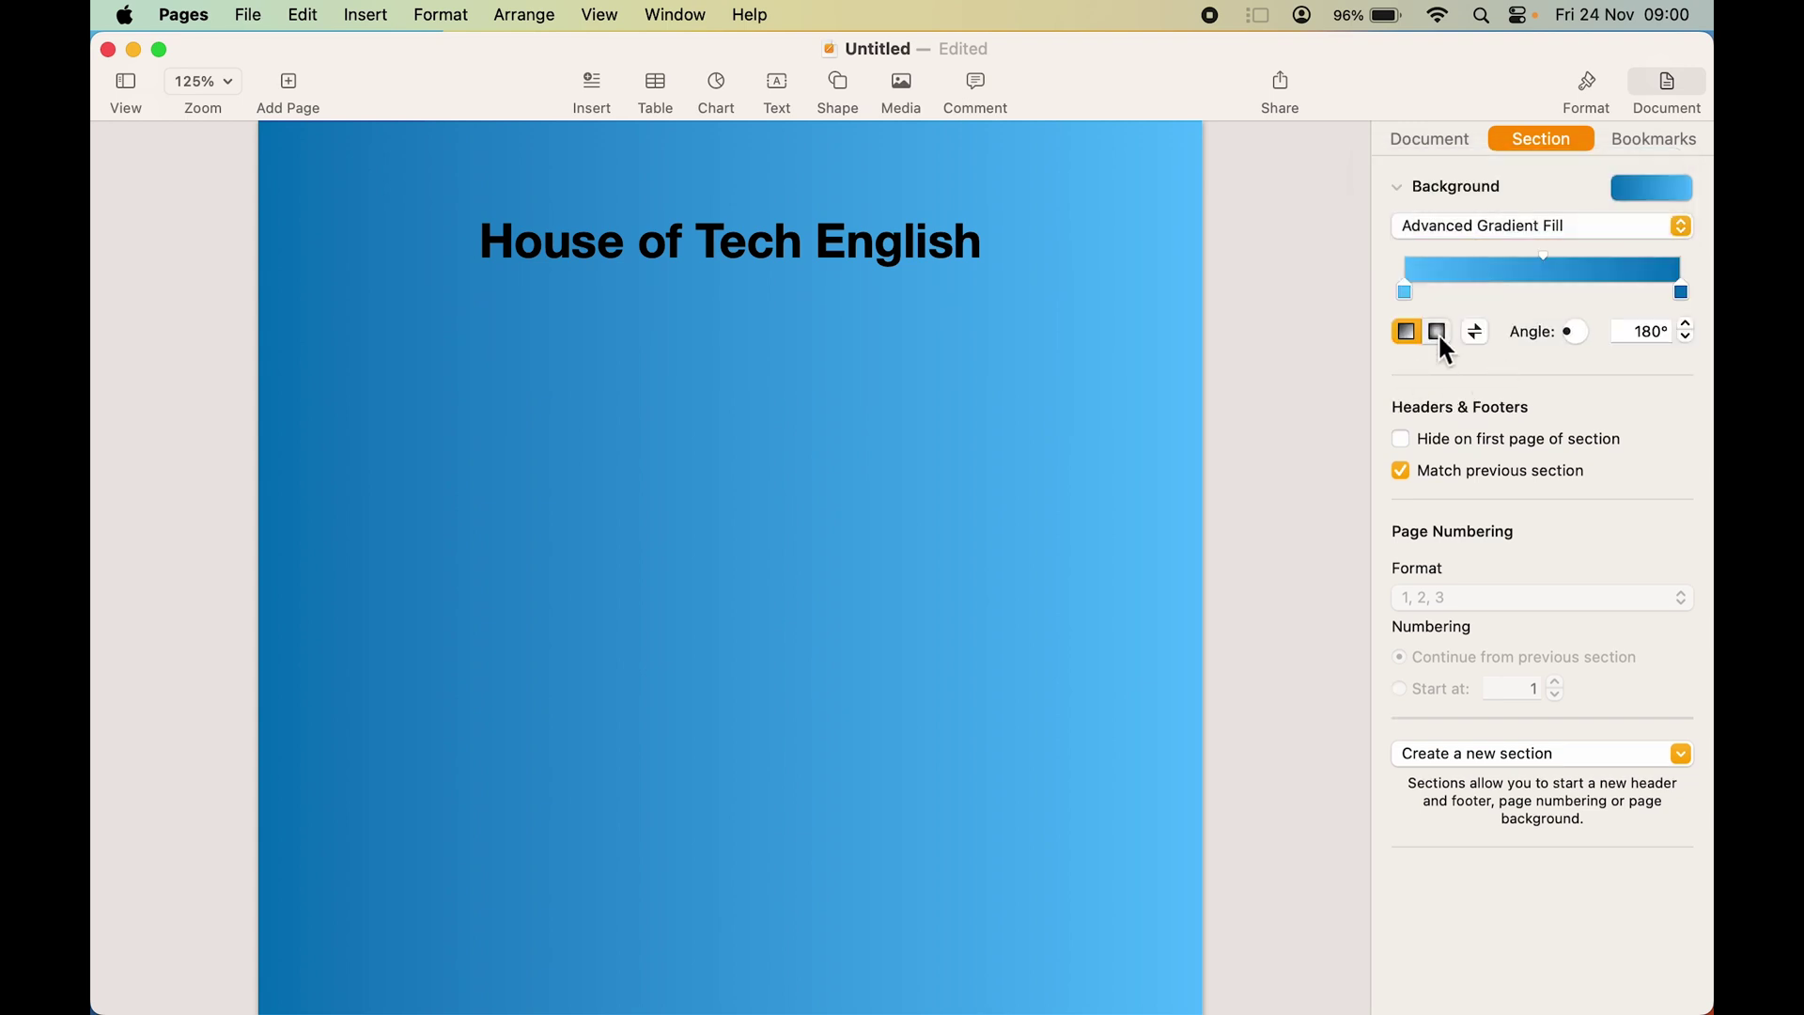
click(1437, 332)
click(1406, 331)
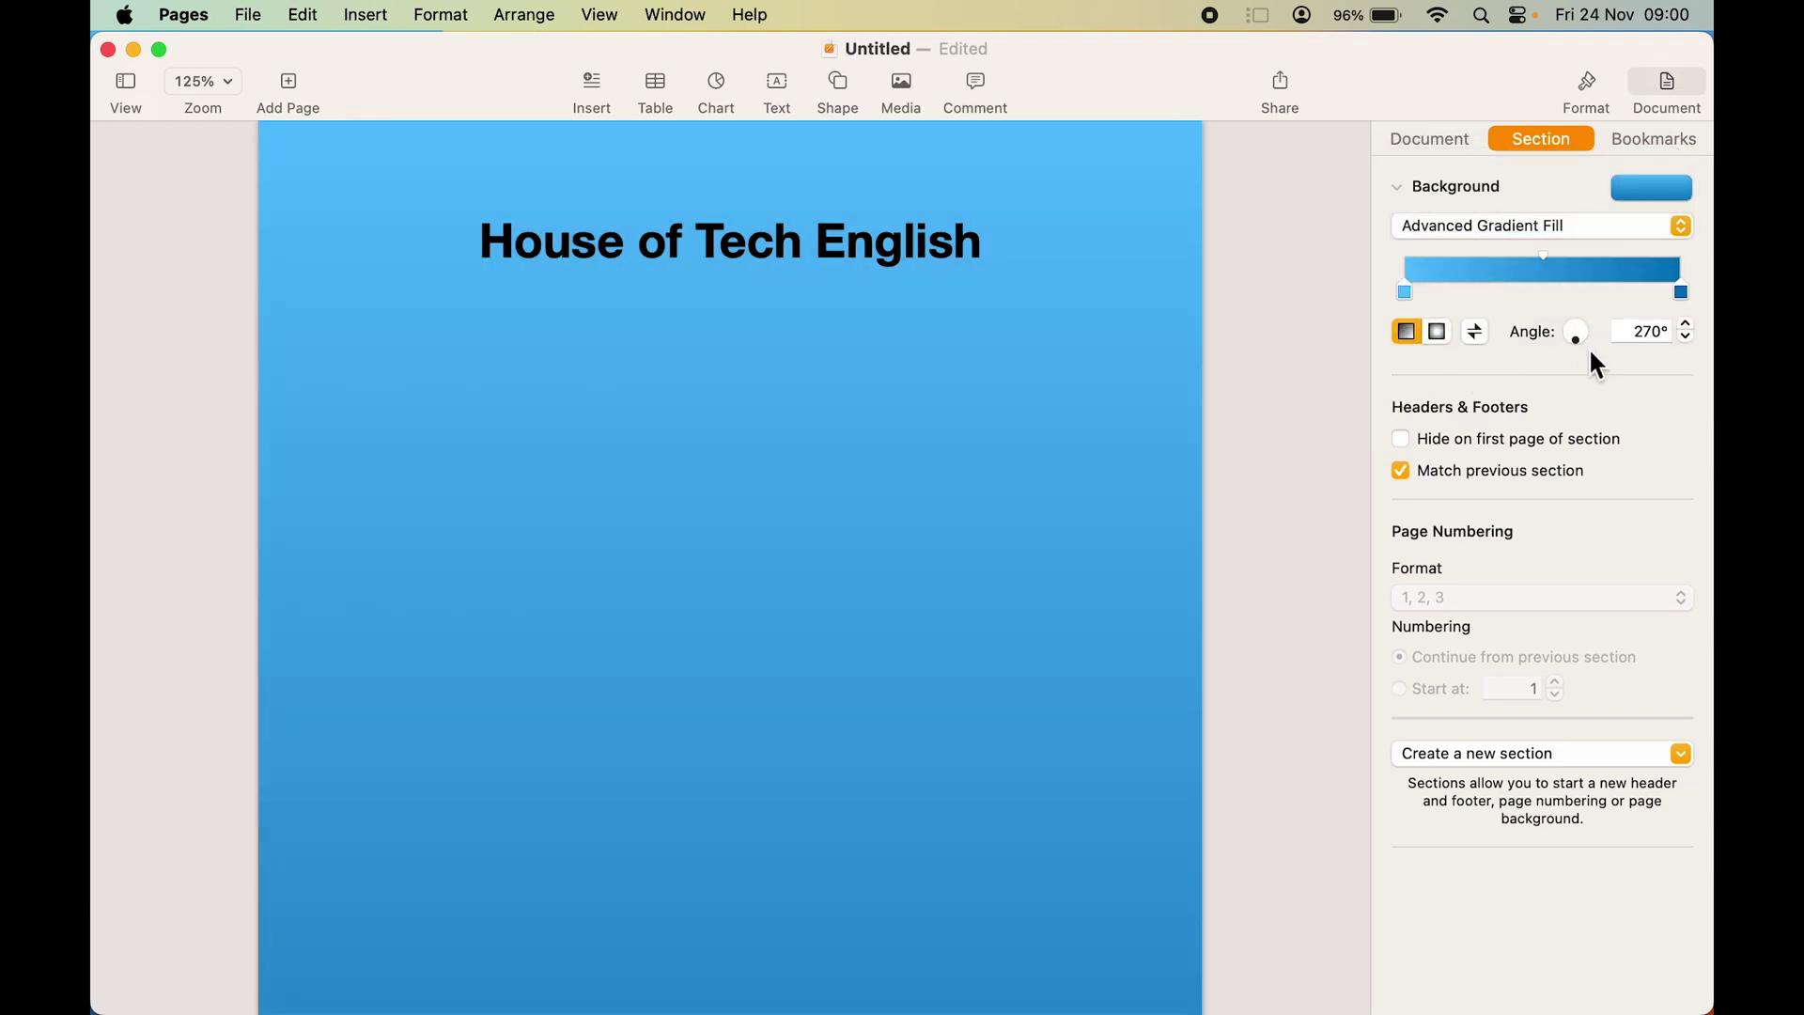
click(1636, 234)
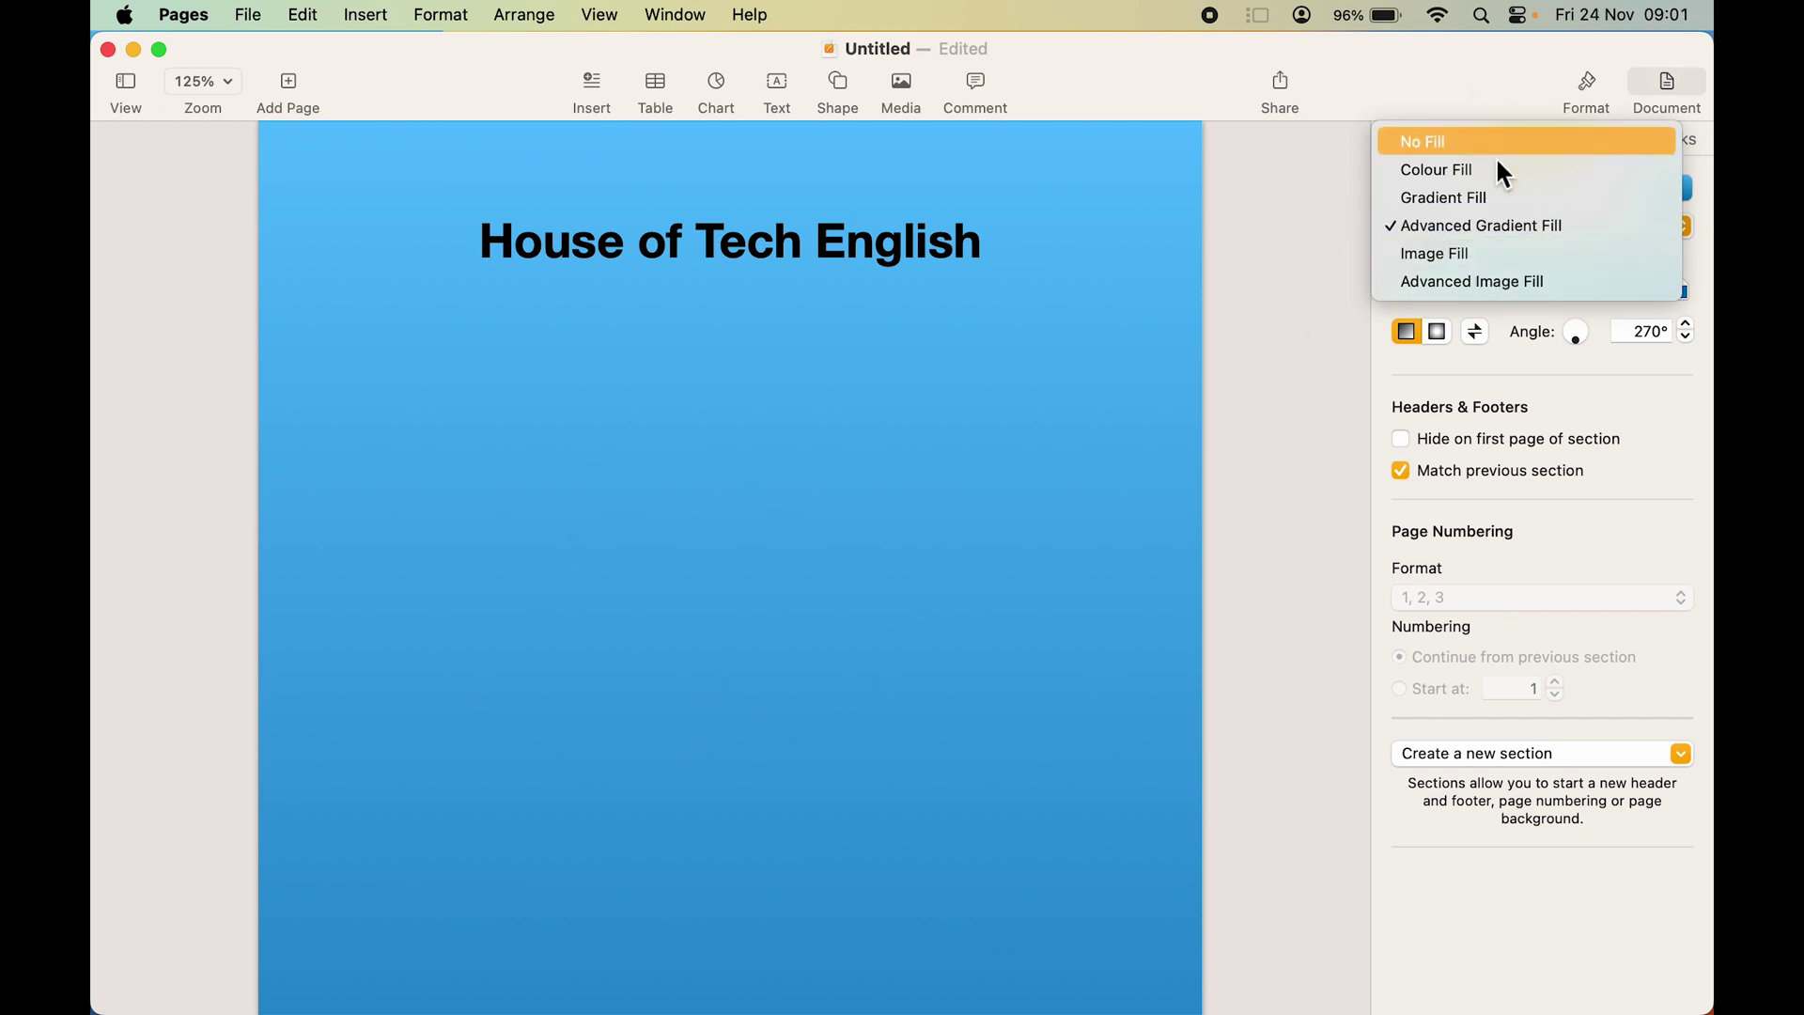
click(1491, 254)
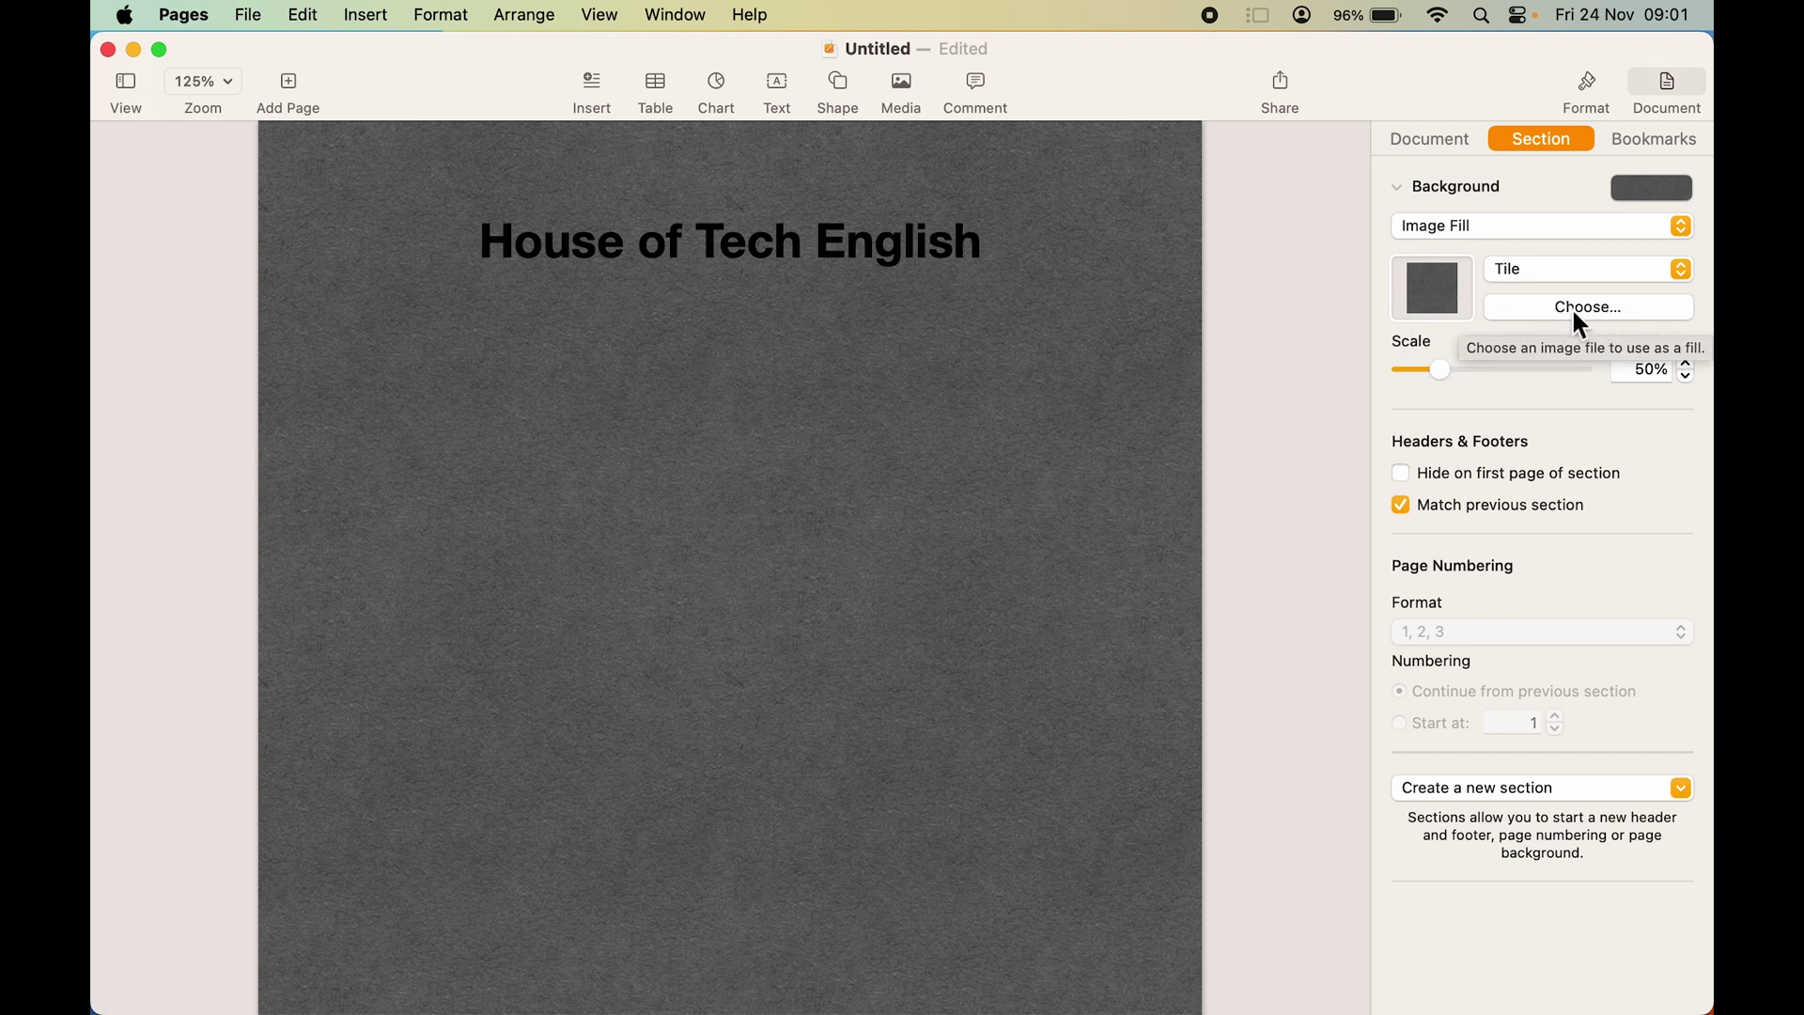
Fill the page background with the Apple Saket.jpeg image from Downloads
click(1601, 312)
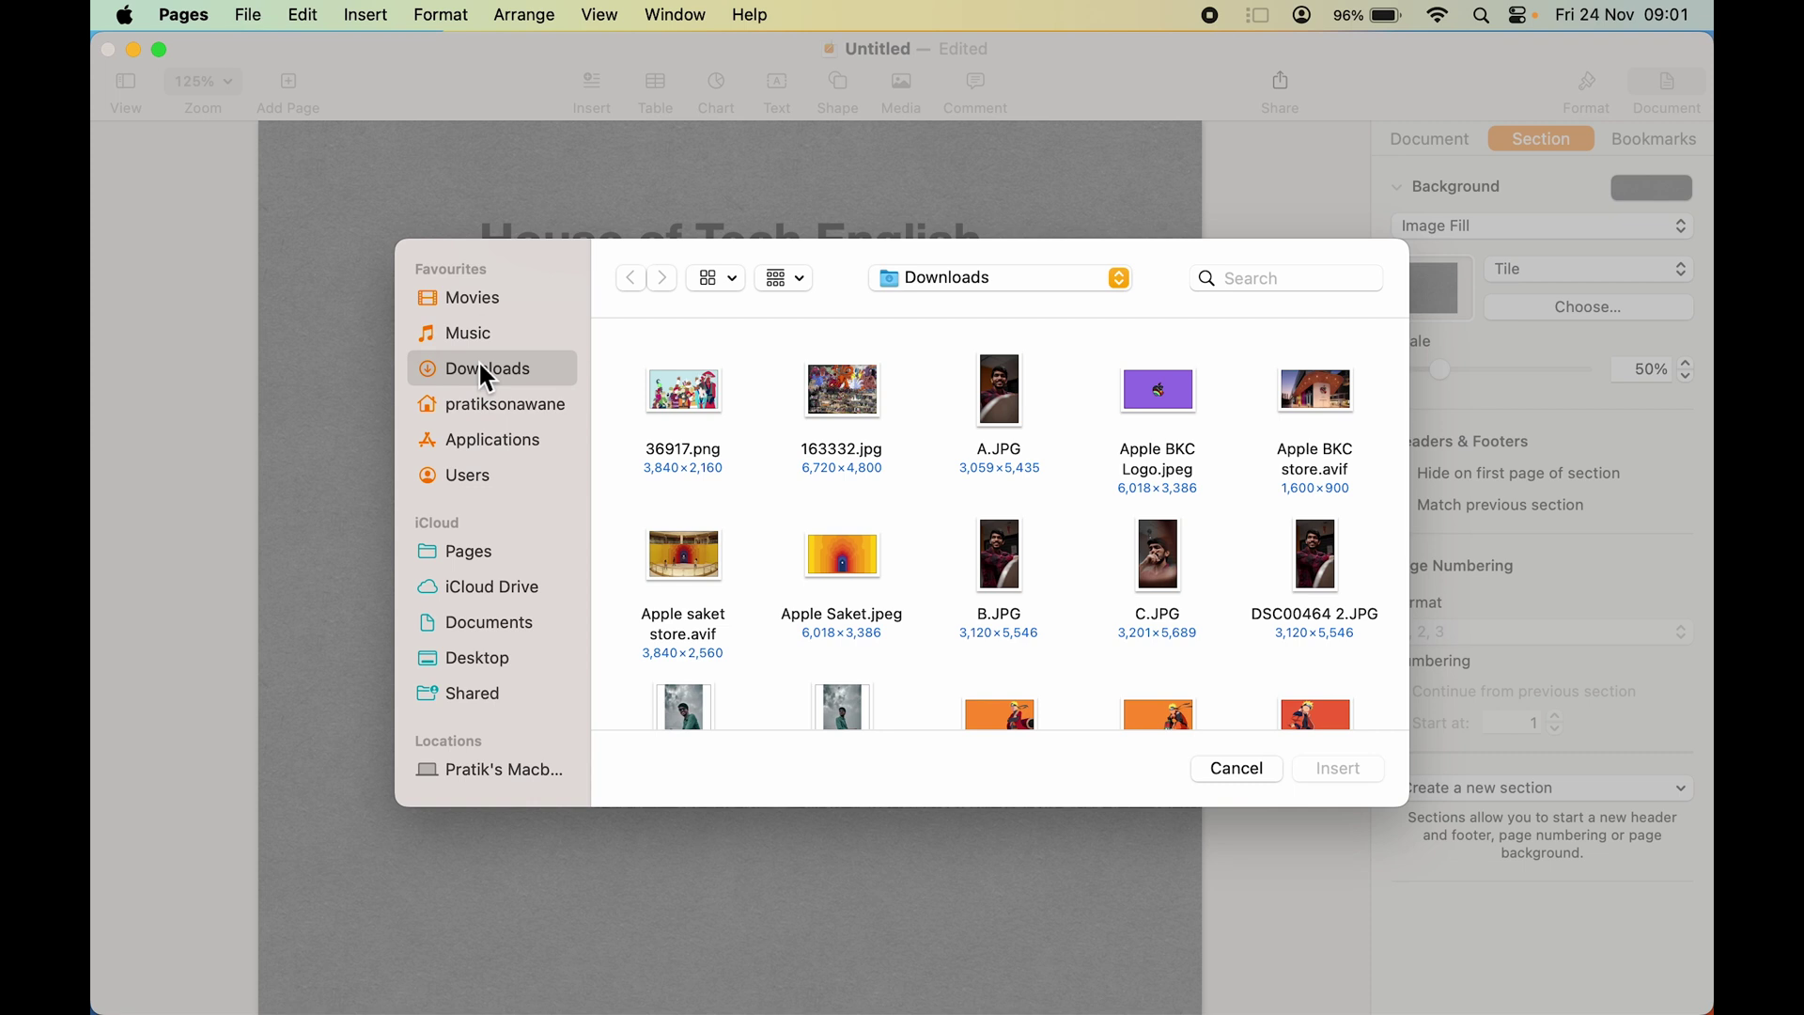
click(844, 628)
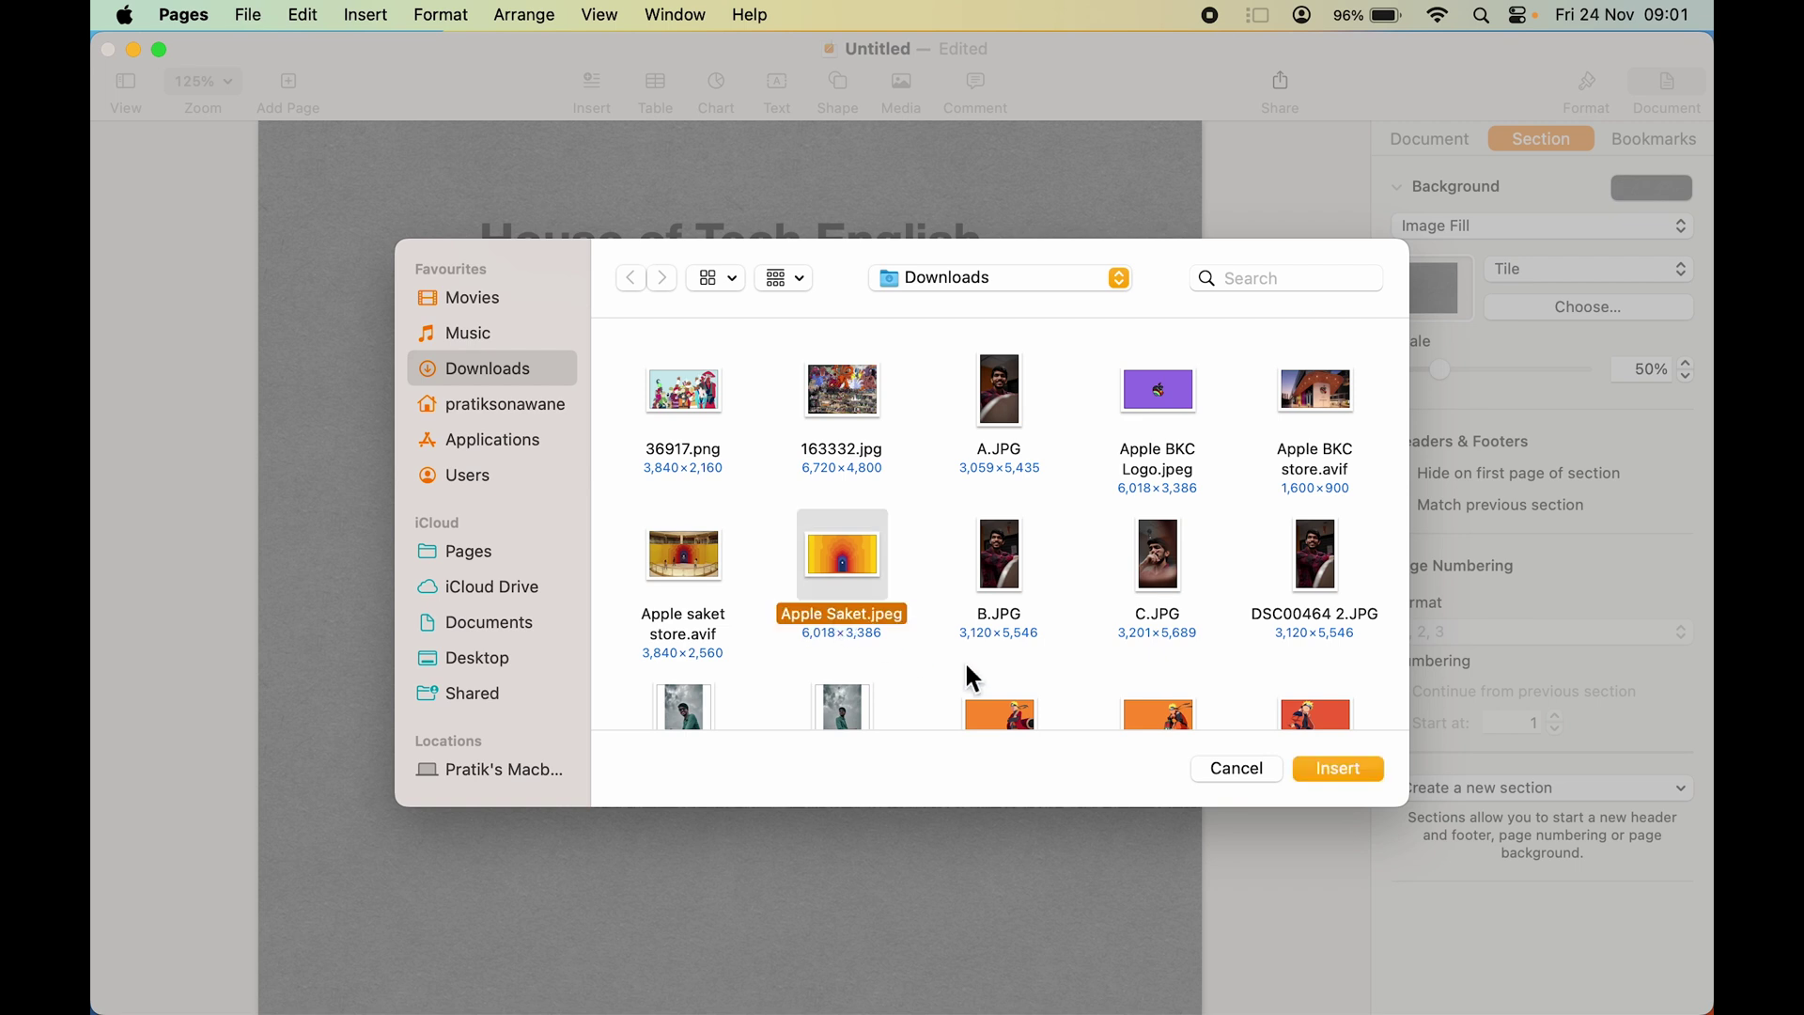
click(1347, 772)
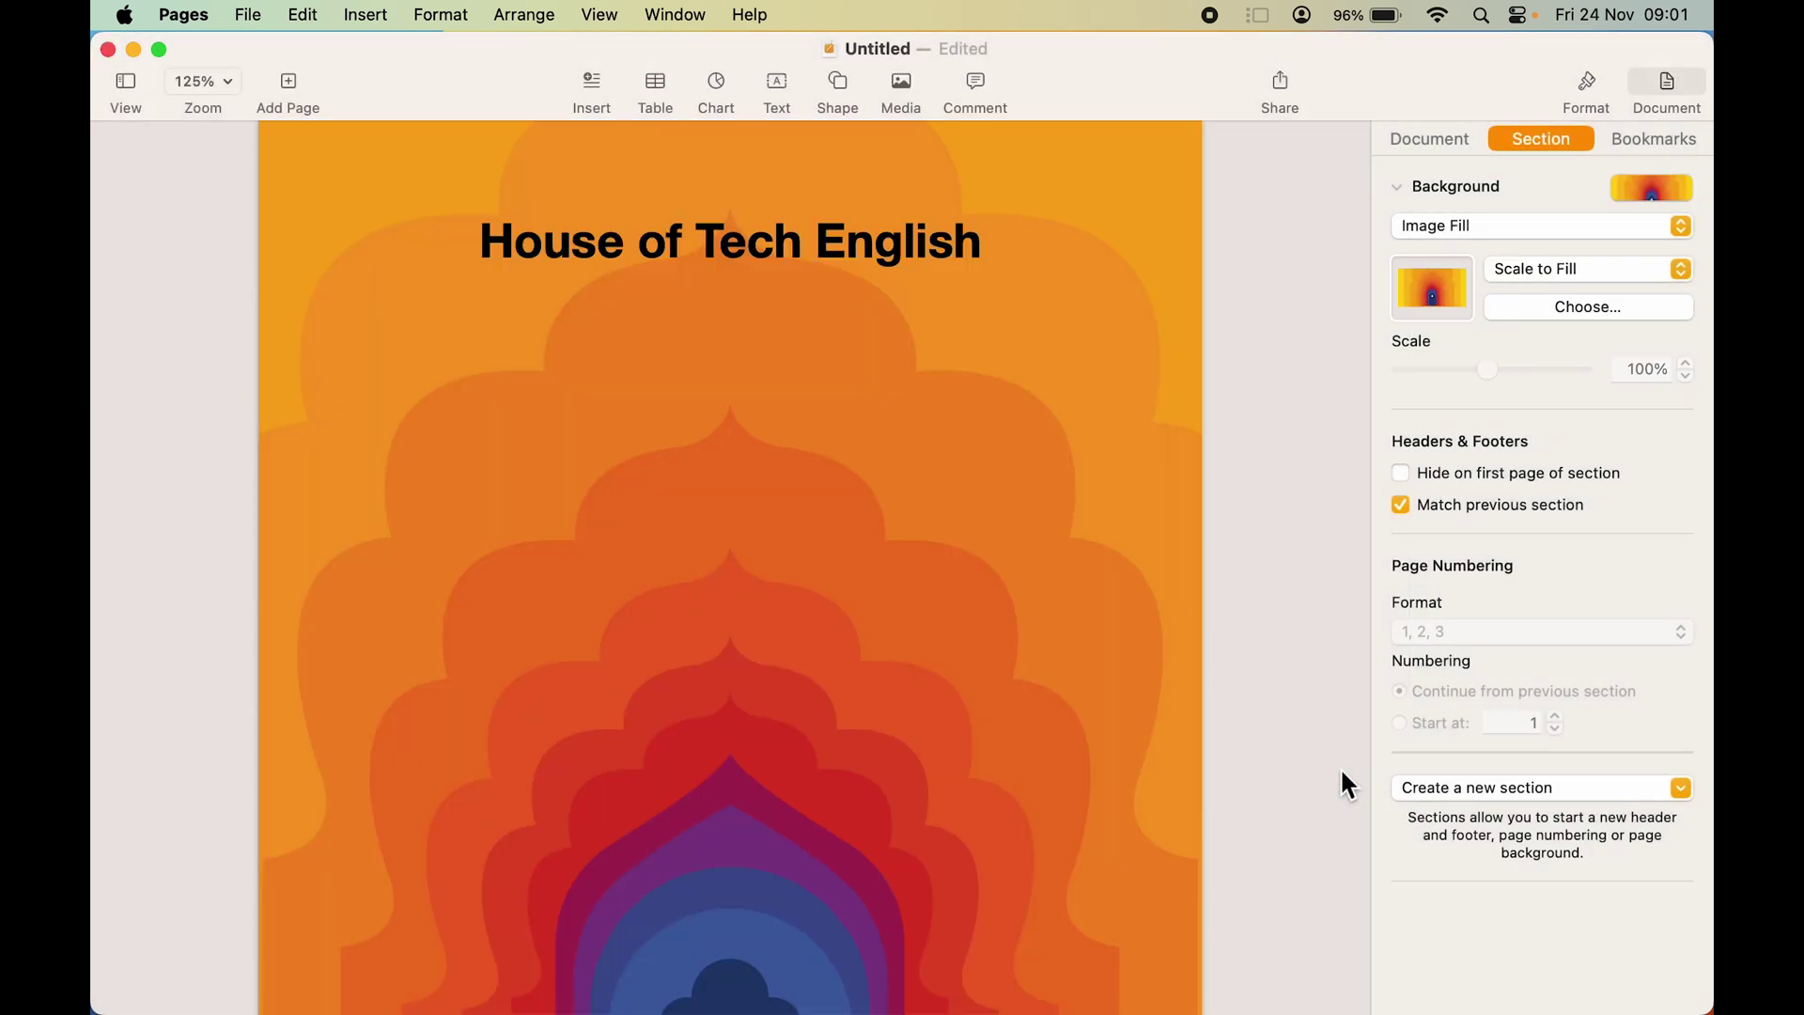
scroll(1280, 636, down, 8)
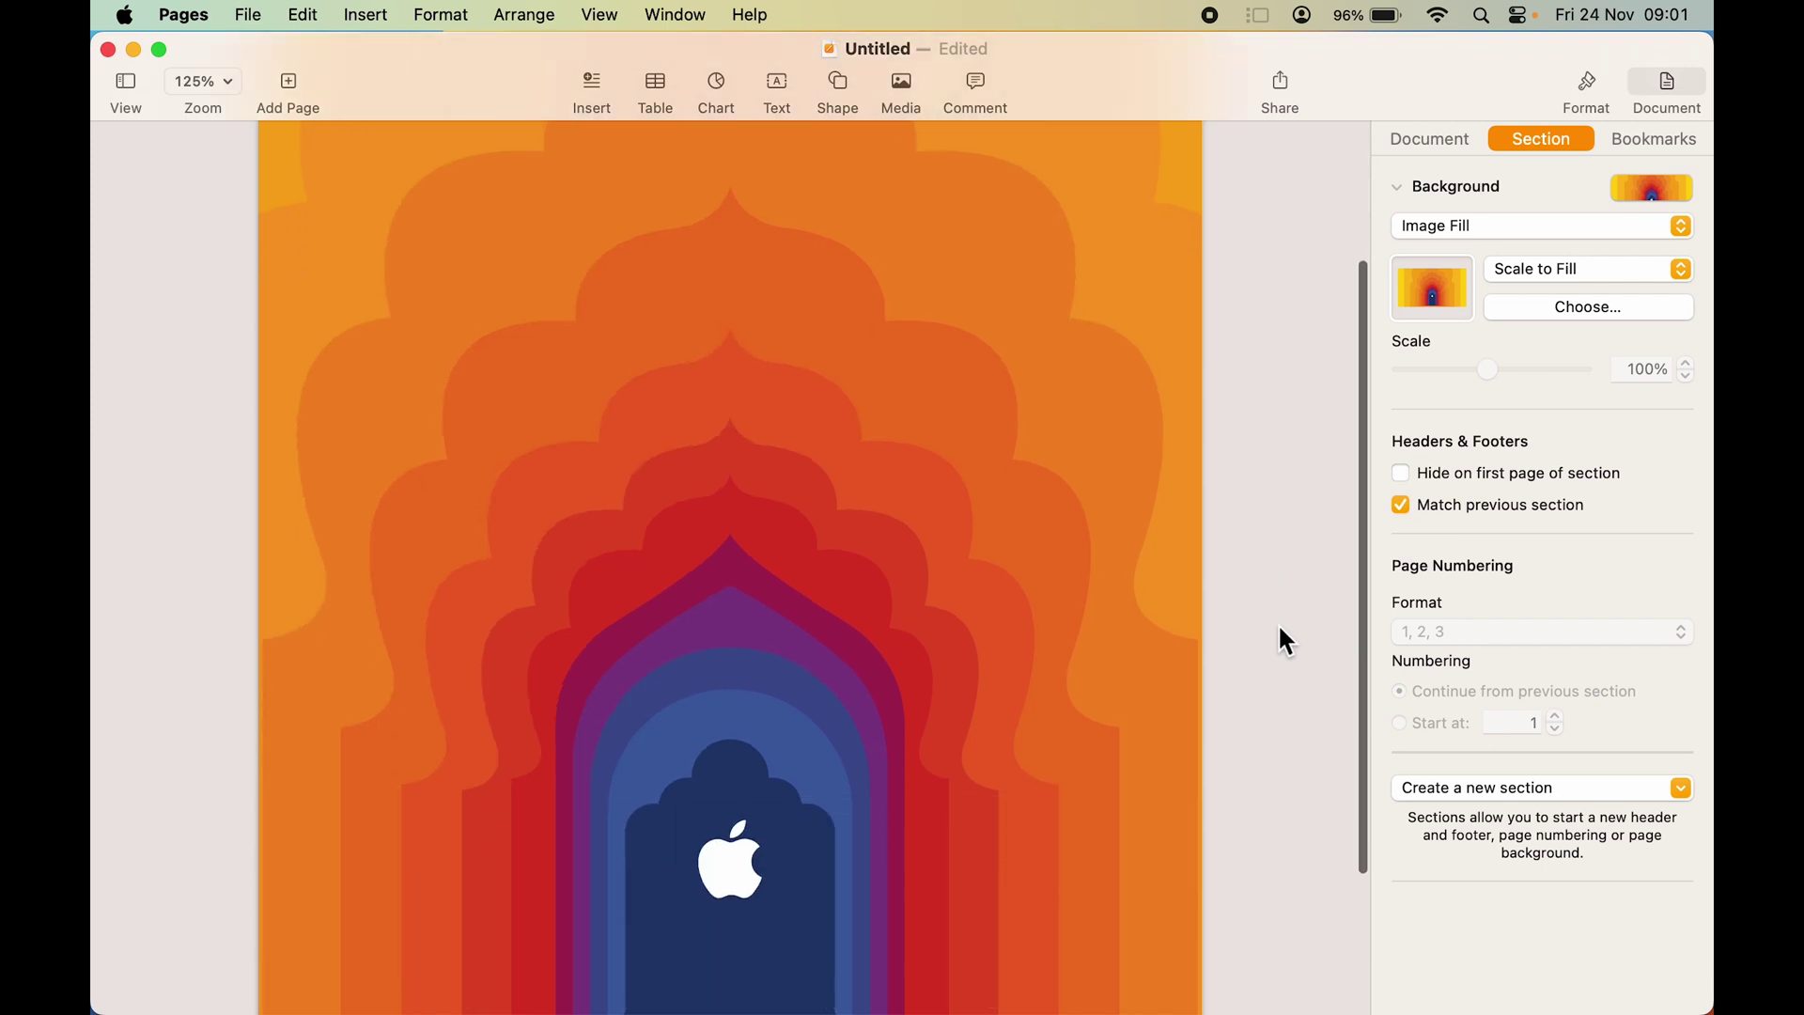
scroll(1283, 640, up, 8)
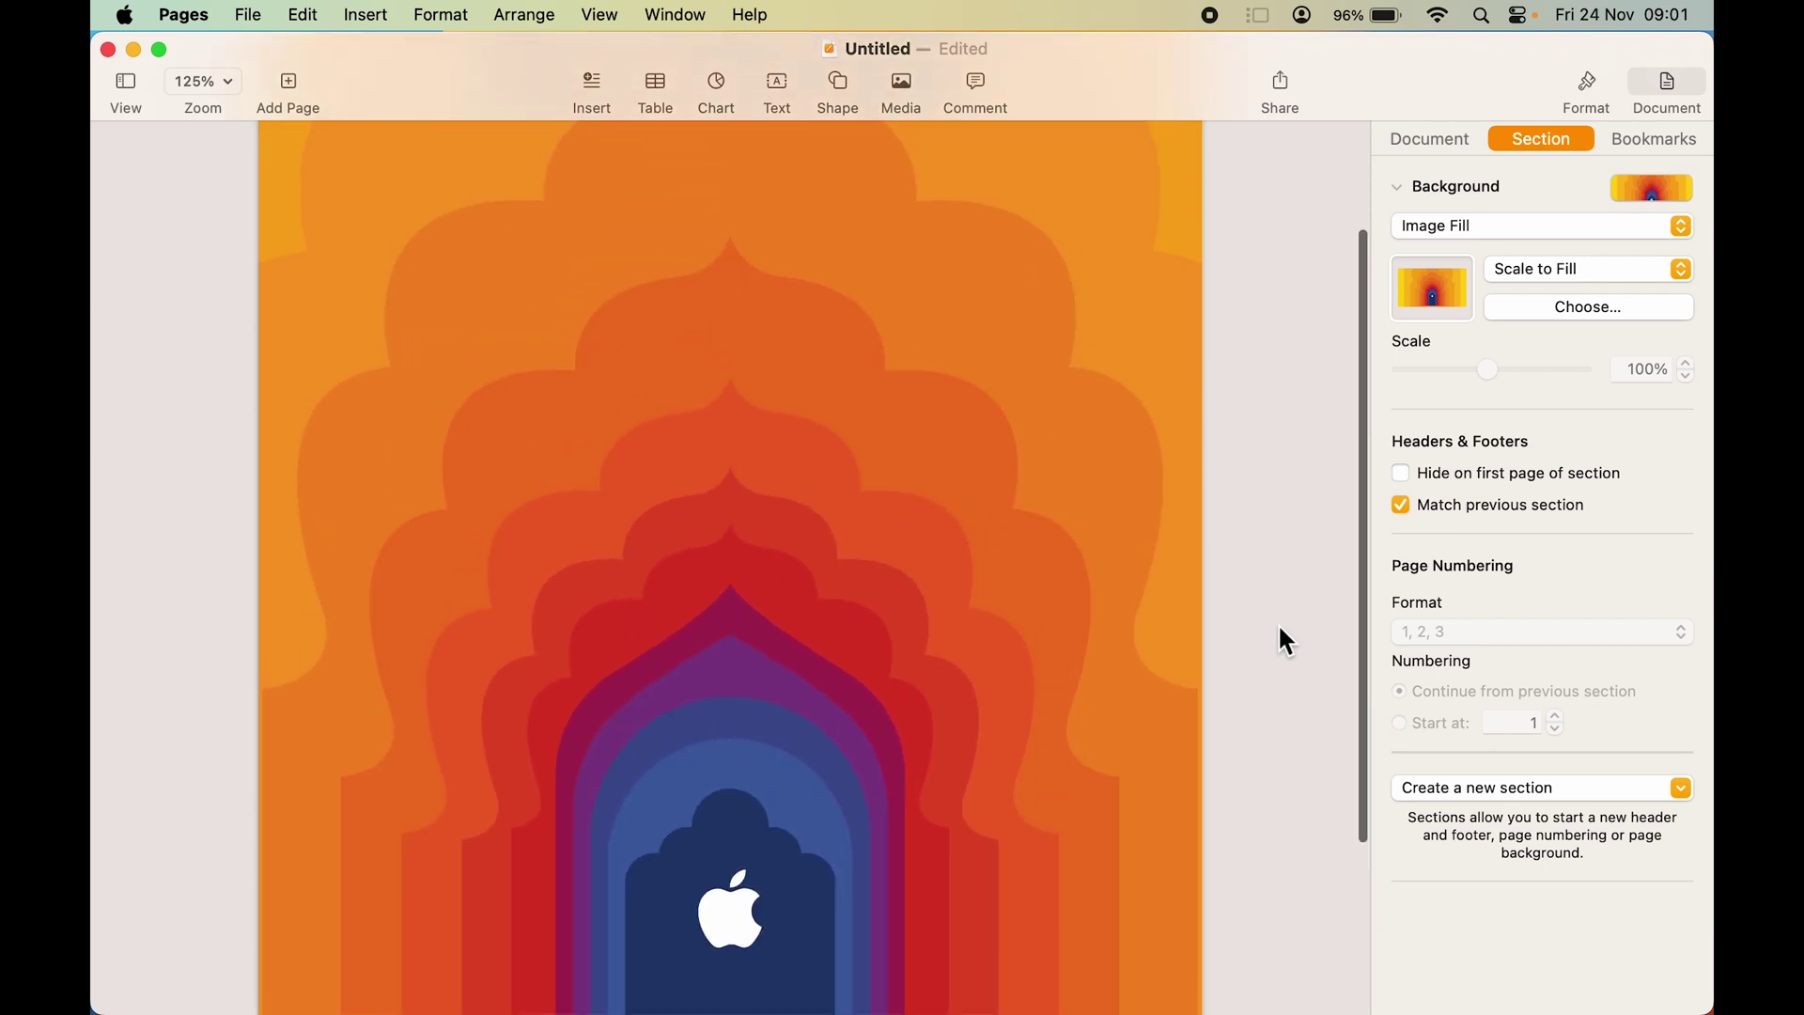
scroll(1284, 640, down, 8)
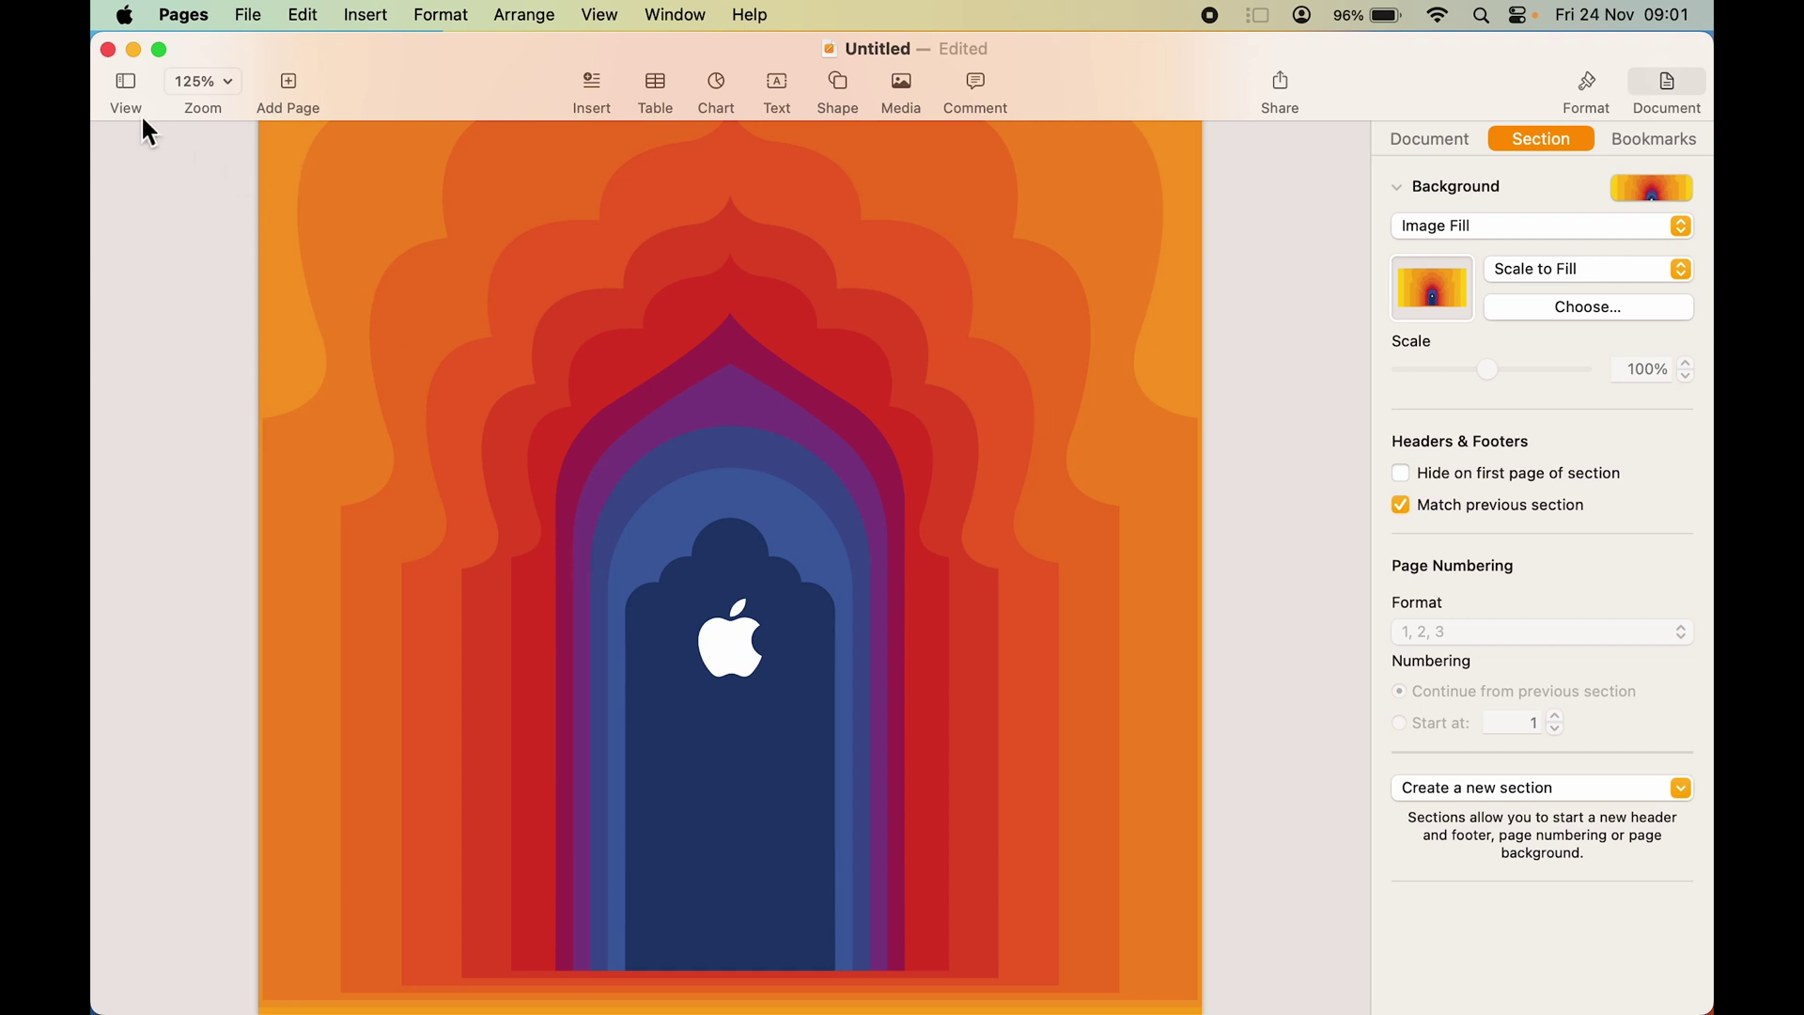
click(124, 90)
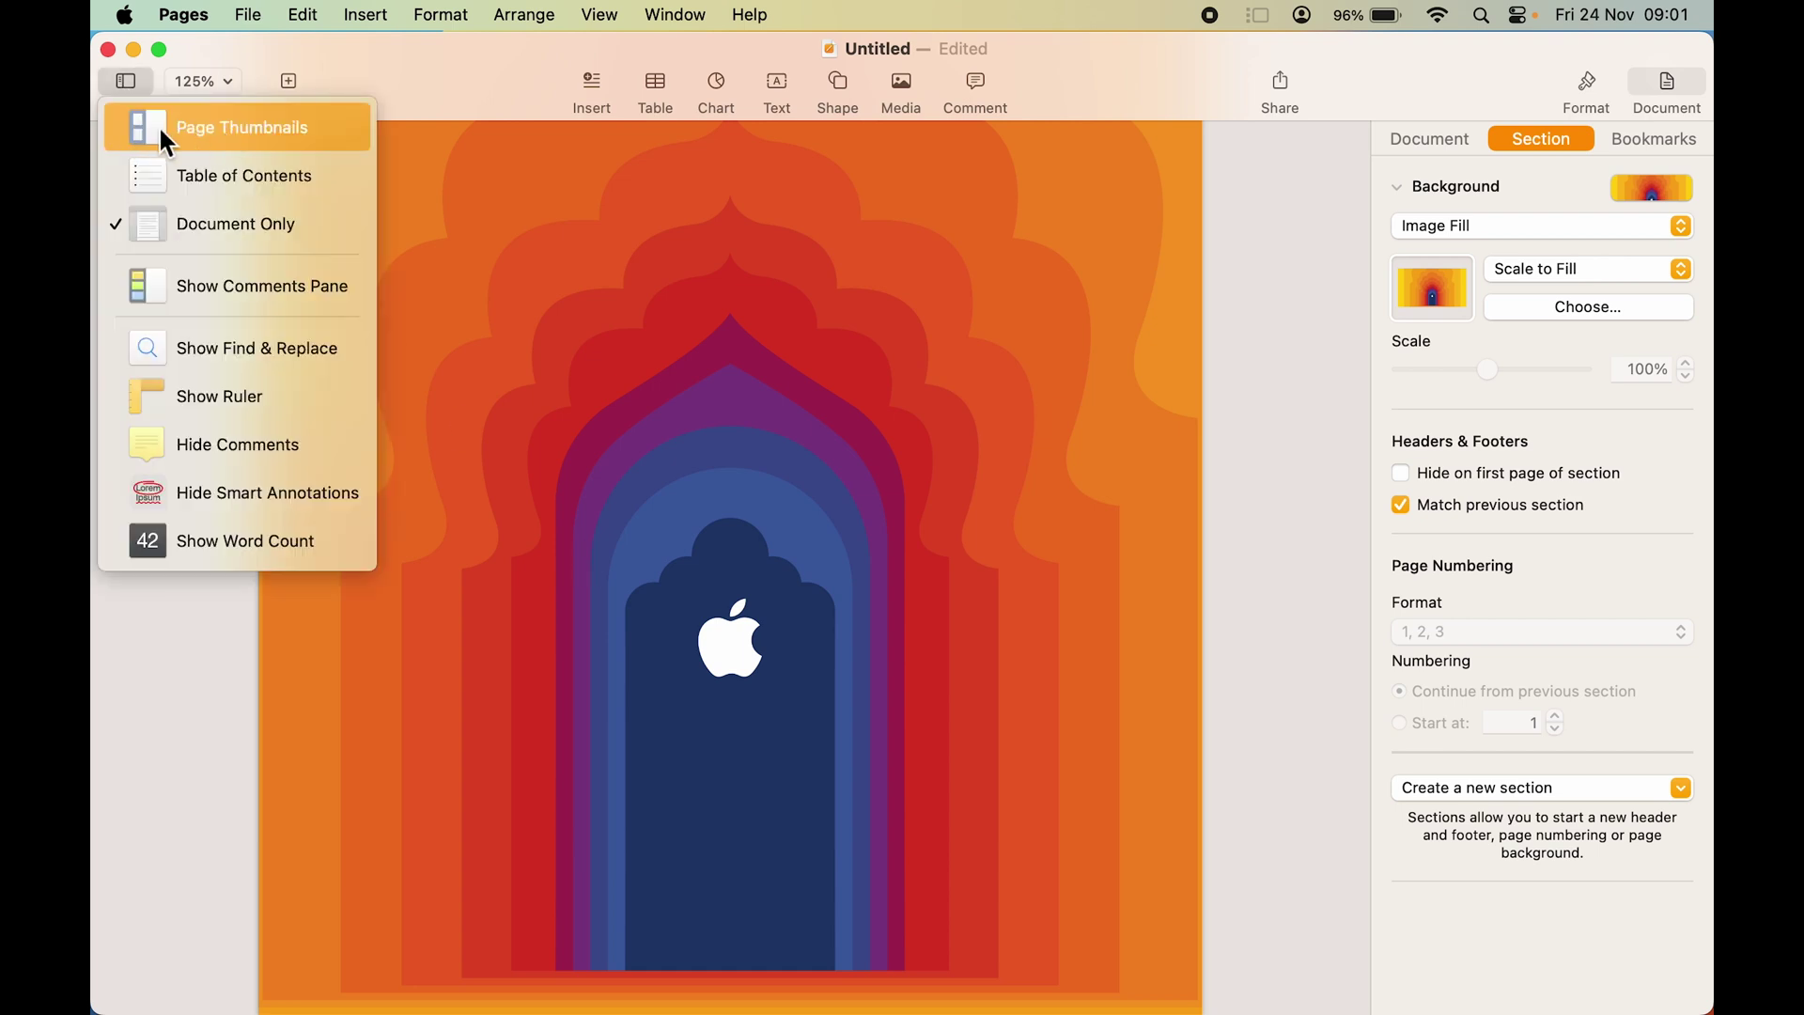
Show page thumbnails beside the document
click(127, 86)
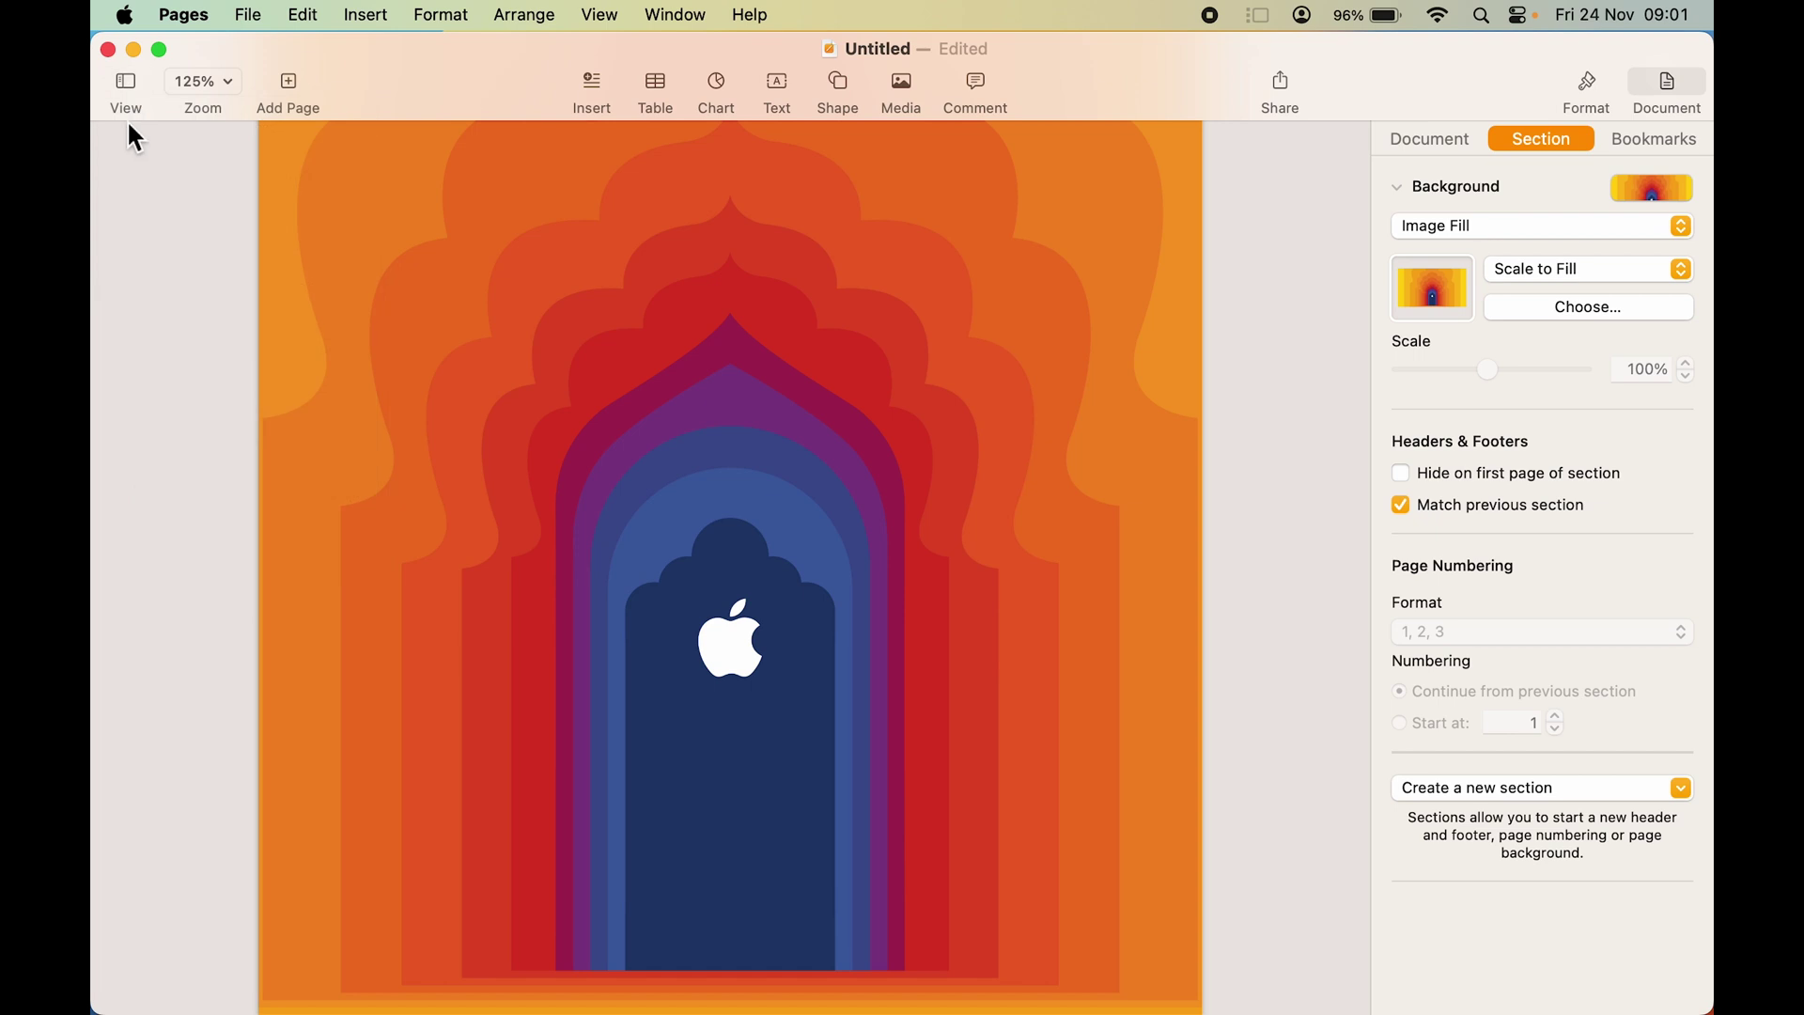
click(136, 91)
click(243, 125)
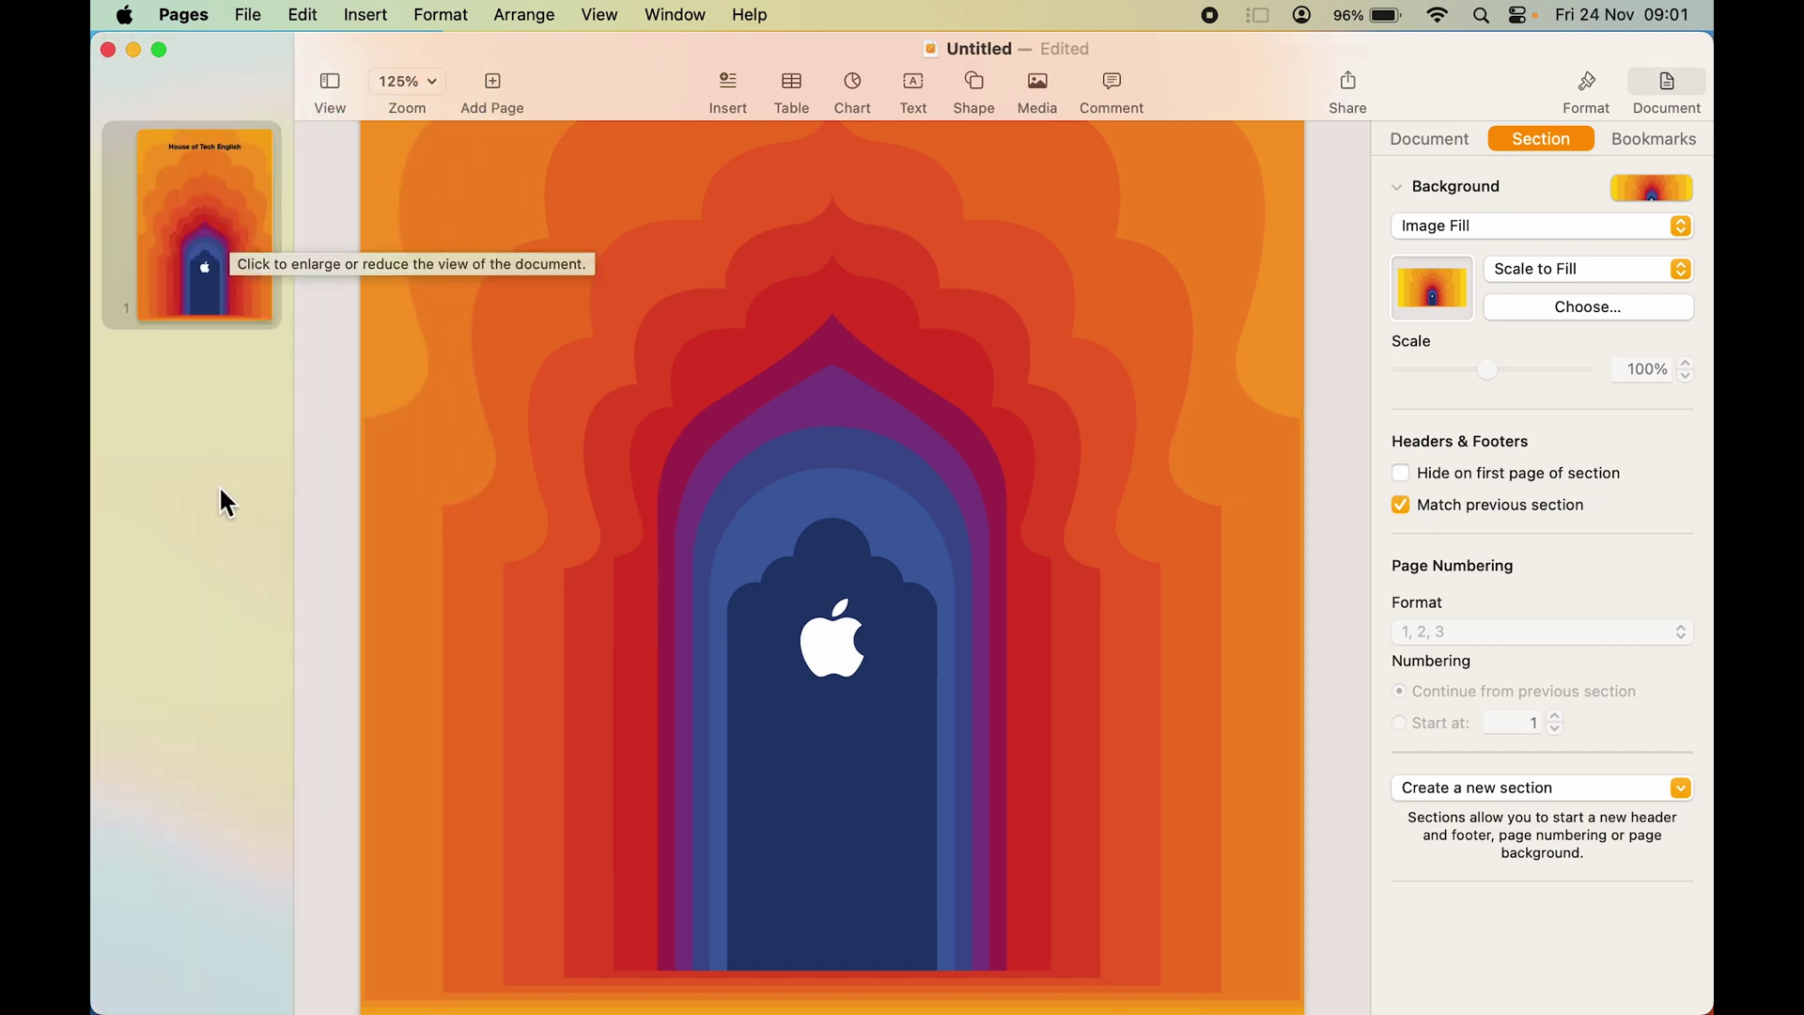
Add a second page, return to page 1, and minimize the Pages window
click(499, 85)
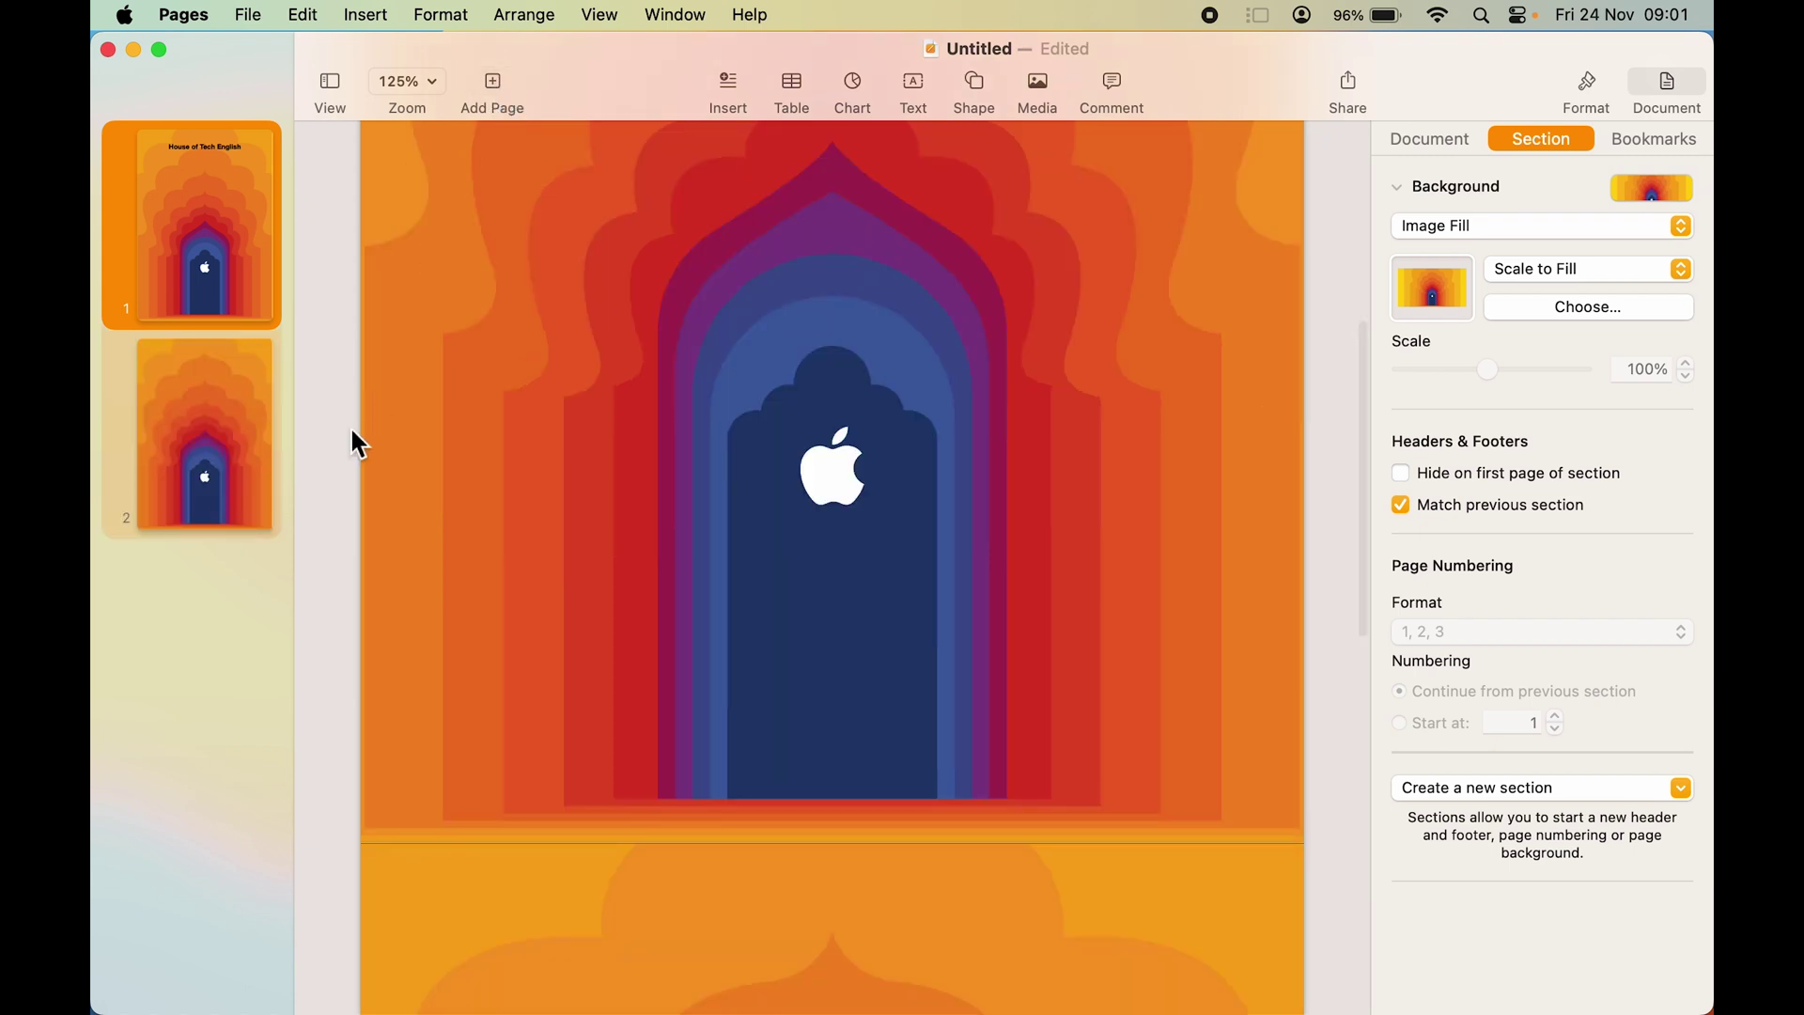
click(232, 450)
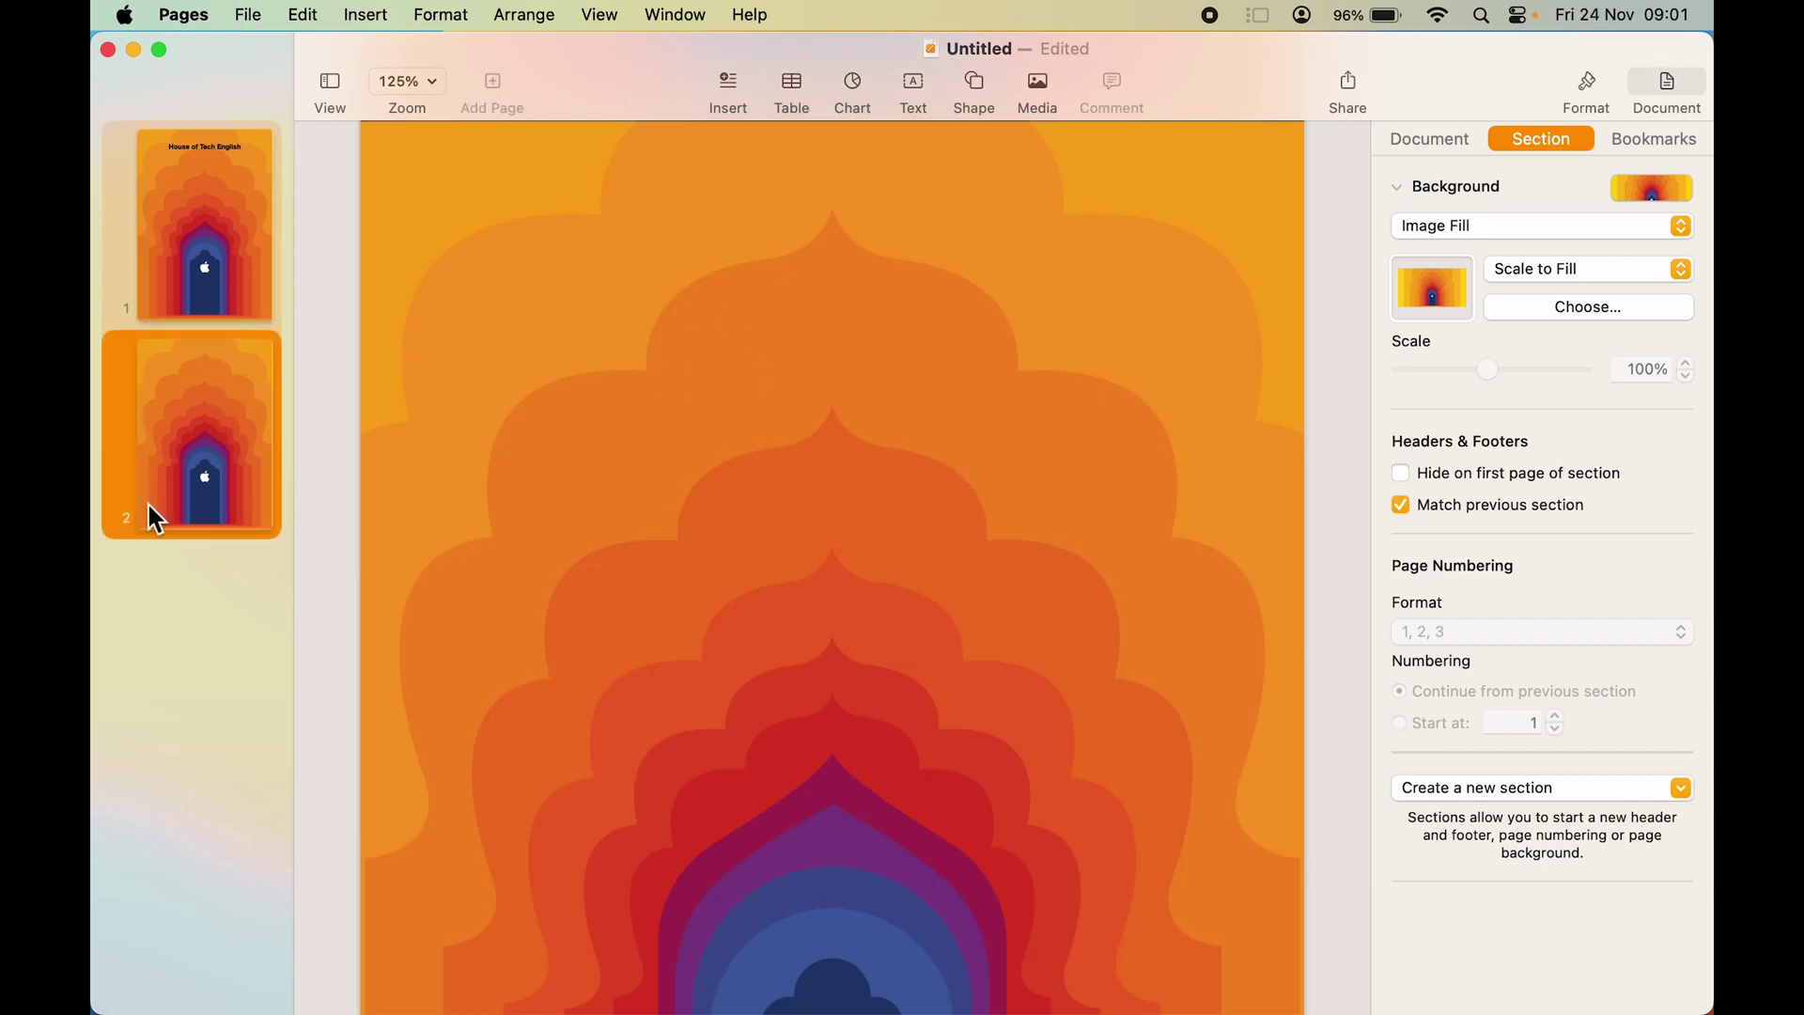
click(218, 235)
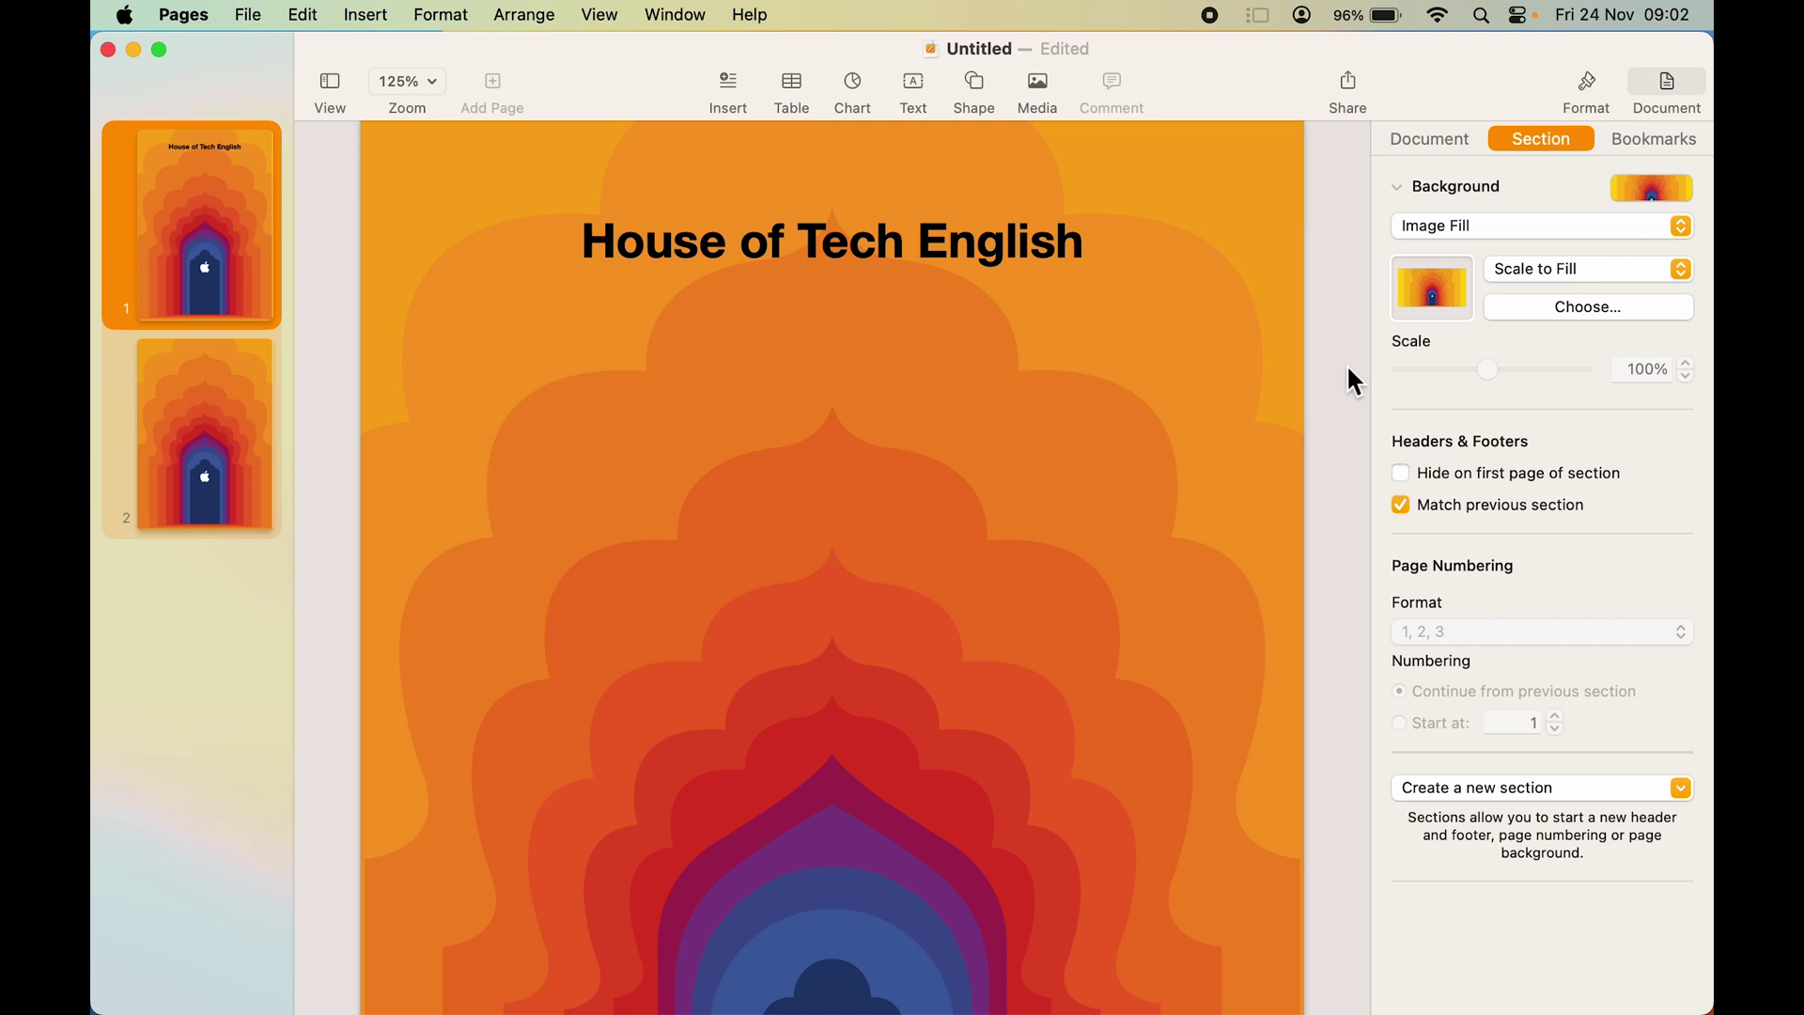
click(134, 49)
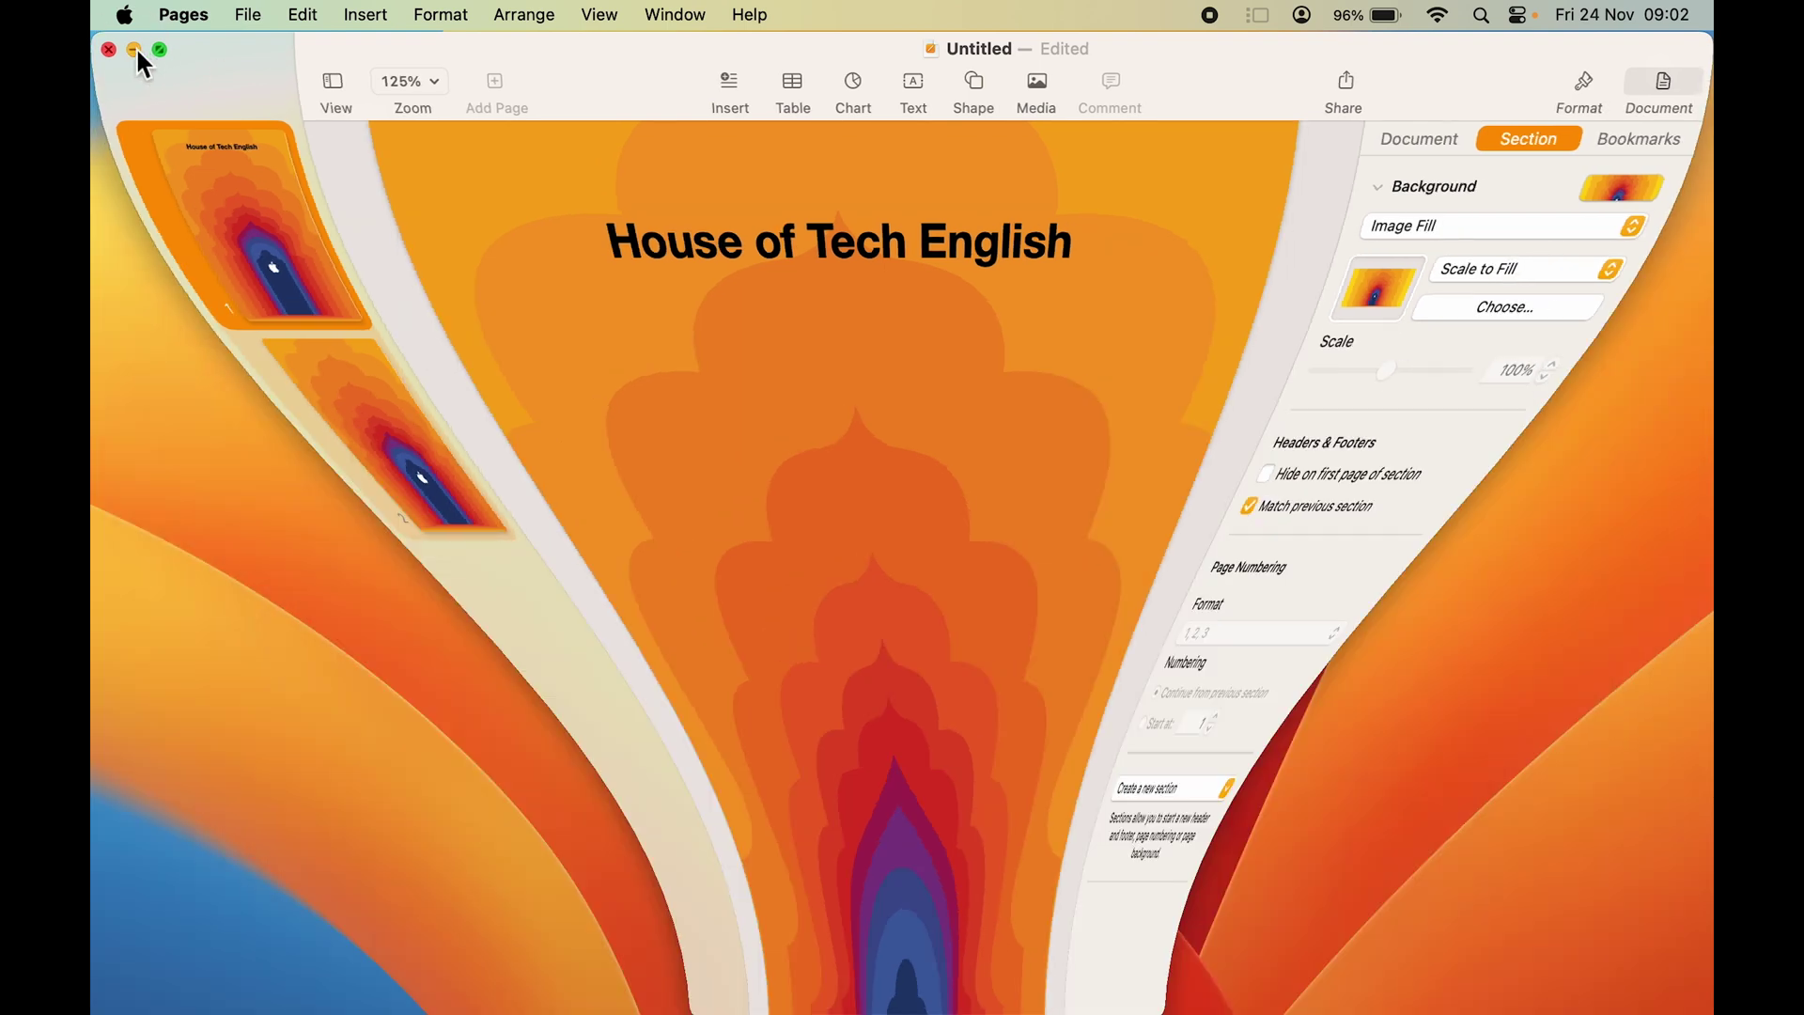